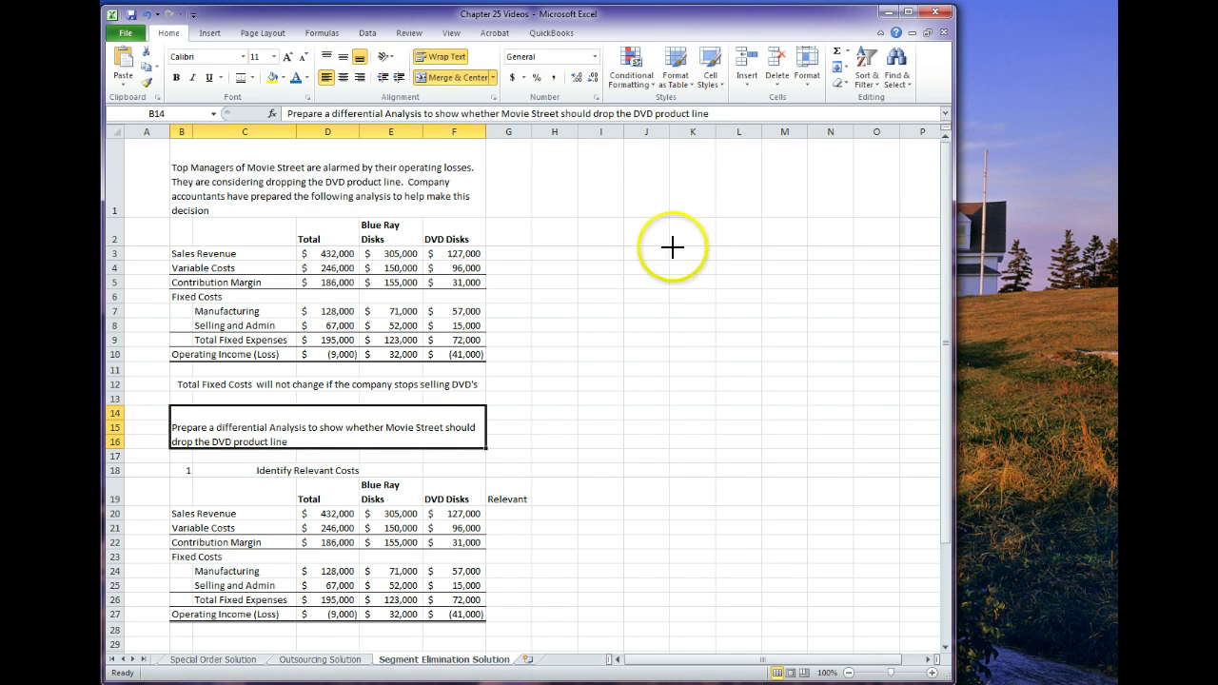
# Examine the Movie Street problem statement and the Total, Blue Ray Disks and DVD Disks column headings of the income statement
pyautogui.moveTo(245, 173); pyautogui.dragTo(305, 172)
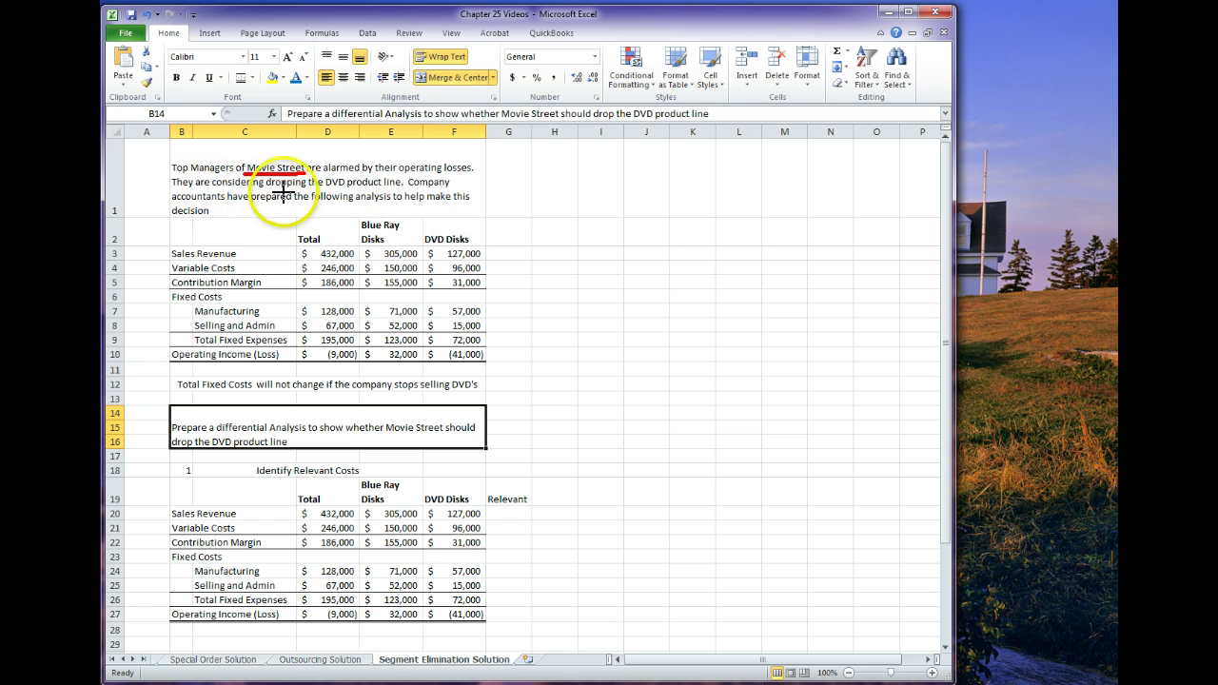
pyautogui.moveTo(326, 182); pyautogui.dragTo(411, 188)
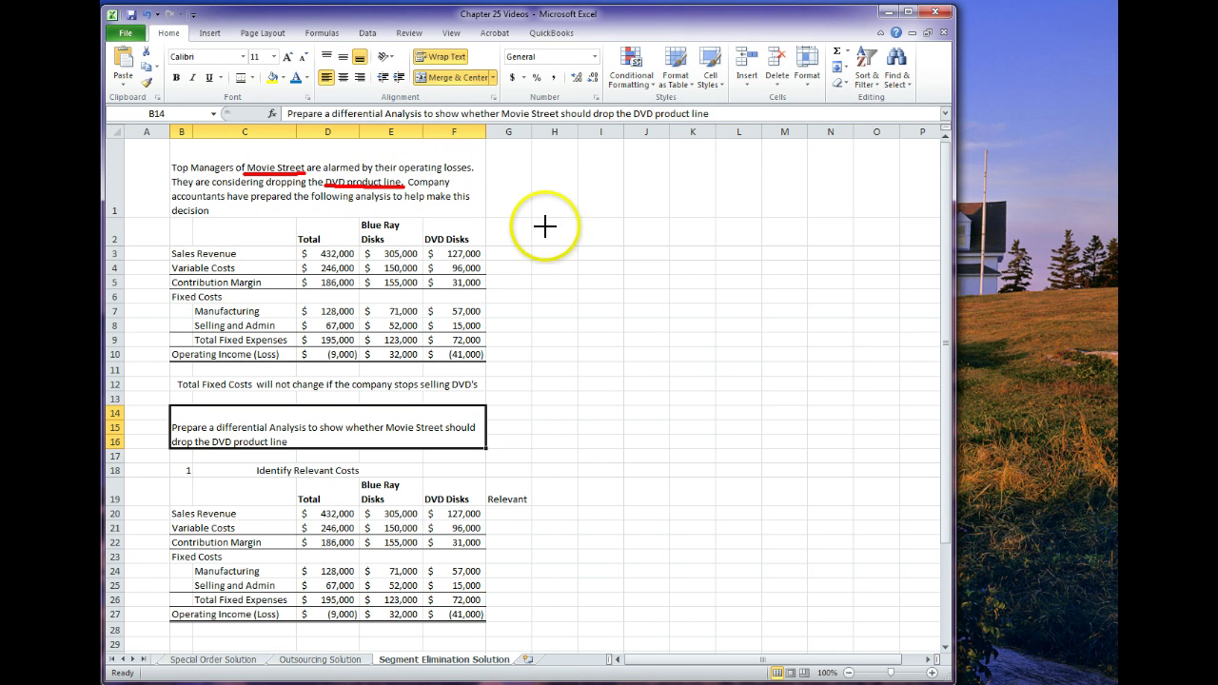
pyautogui.moveTo(540, 202)
pyautogui.mouseDown()
pyautogui.moveTo(475, 200)
pyautogui.moveTo(401, 221)
pyautogui.mouseUp()
pyautogui.moveTo(598, 225)
pyautogui.mouseDown()
pyautogui.moveTo(479, 223)
pyautogui.moveTo(476, 246)
pyautogui.mouseUp()
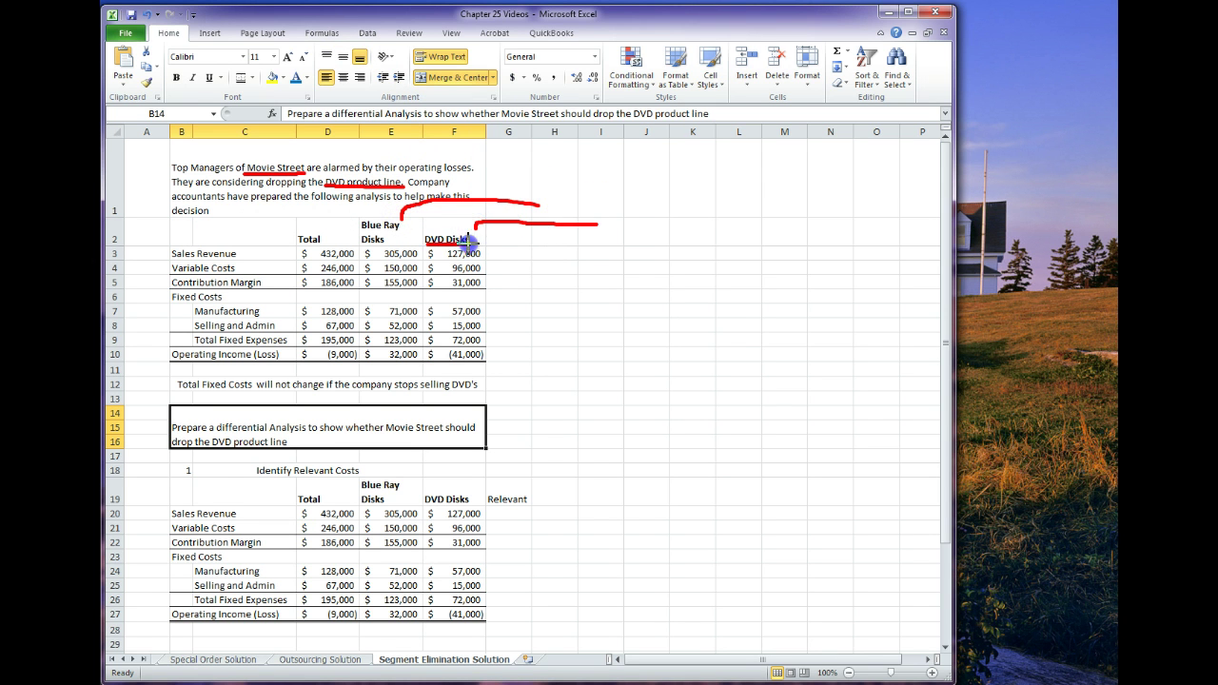
pyautogui.moveTo(364, 246); pyautogui.dragTo(401, 244)
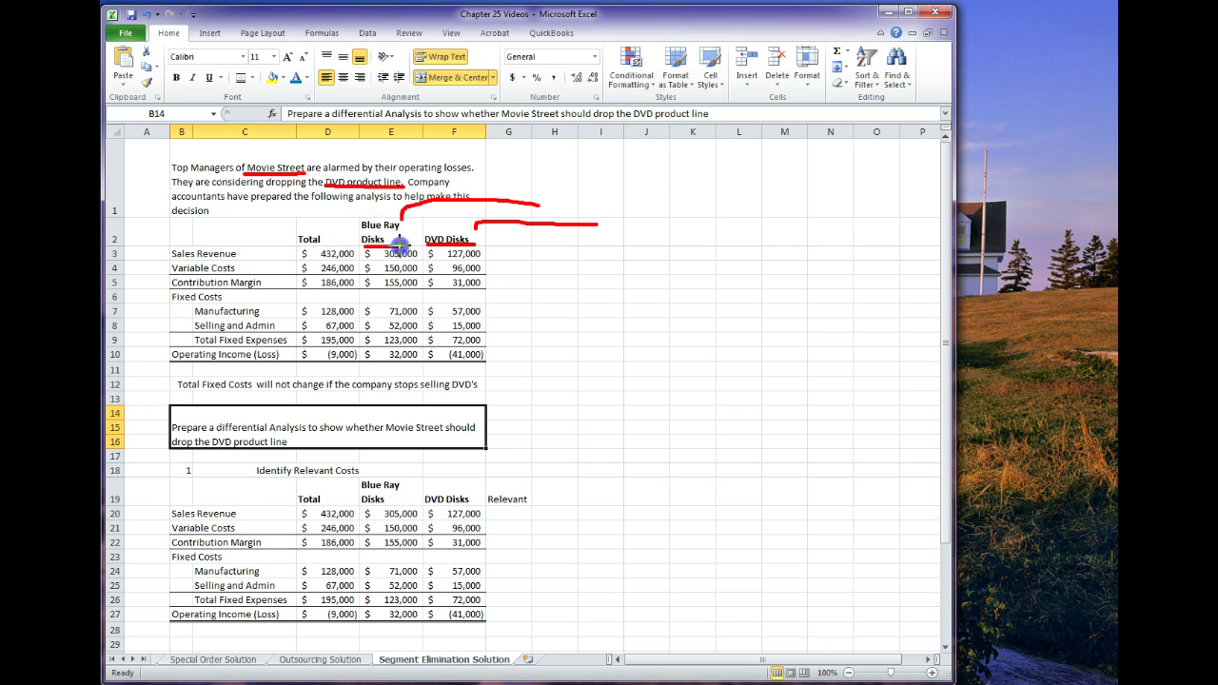
pyautogui.moveTo(300, 227)
pyautogui.mouseDown()
pyautogui.moveTo(300, 250)
pyautogui.moveTo(337, 249)
pyautogui.moveTo(303, 225)
pyautogui.mouseUp()
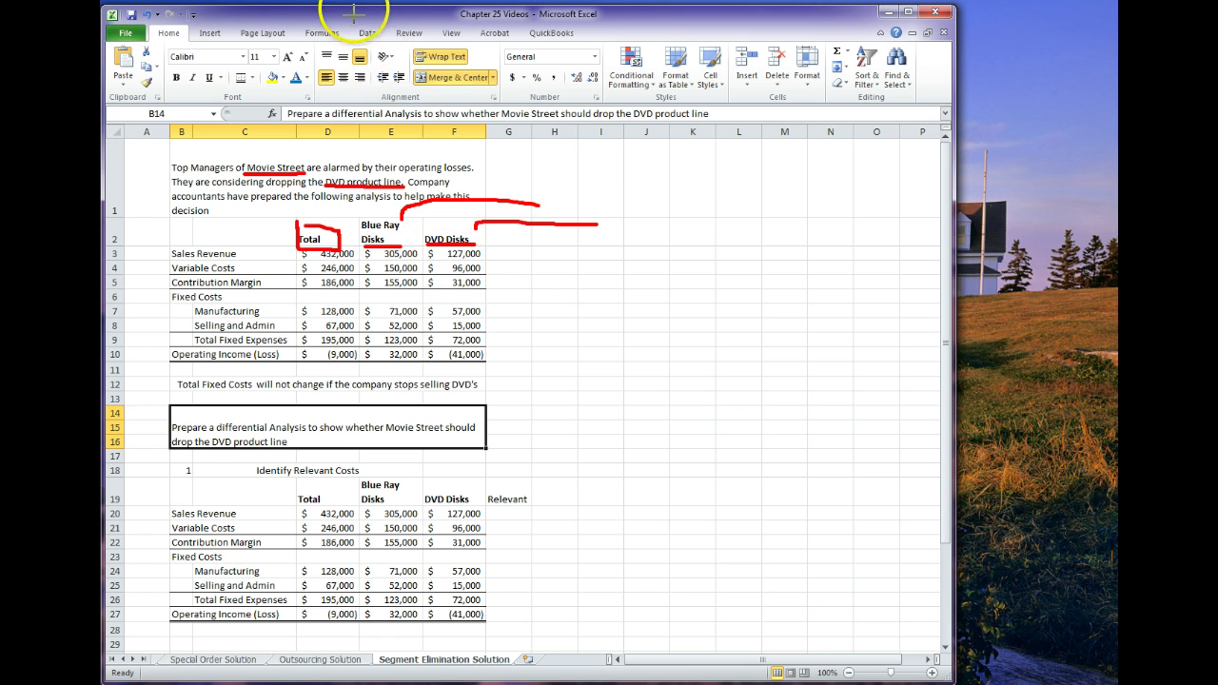
pyautogui.press('Escape')
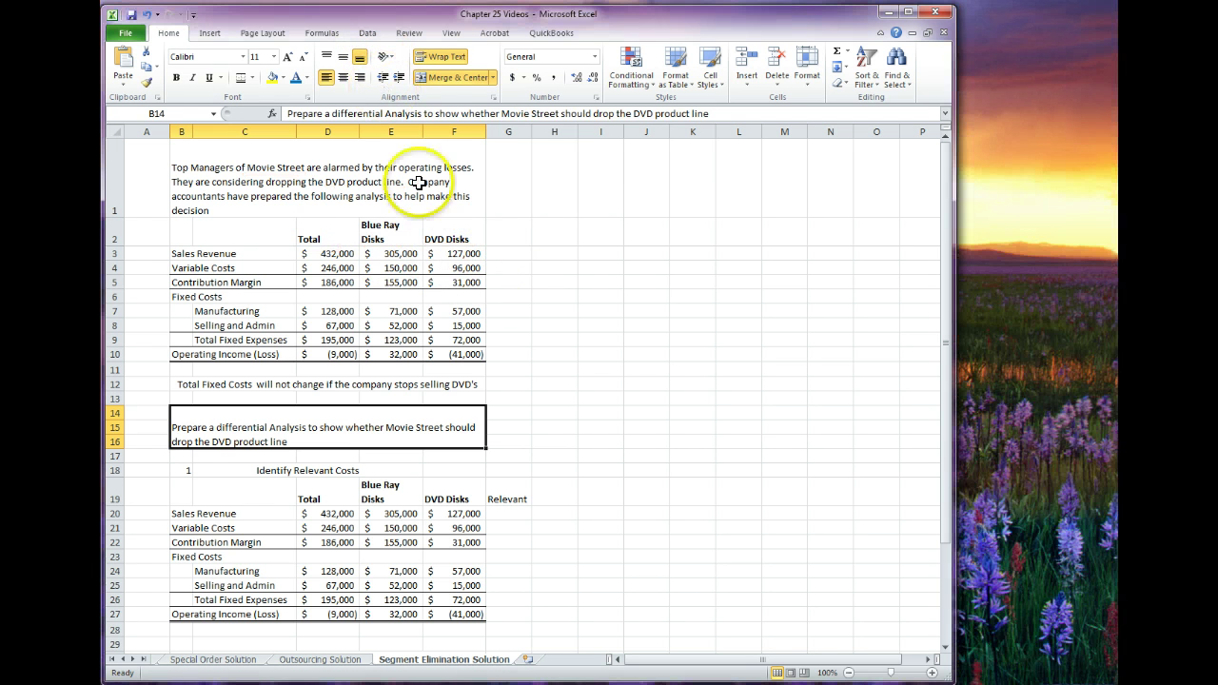
# Compare the sales revenue across the Total, Blue Ray and DVD columns and review the income statement's line items
pyautogui.click(325, 253)
pyautogui.click(390, 253)
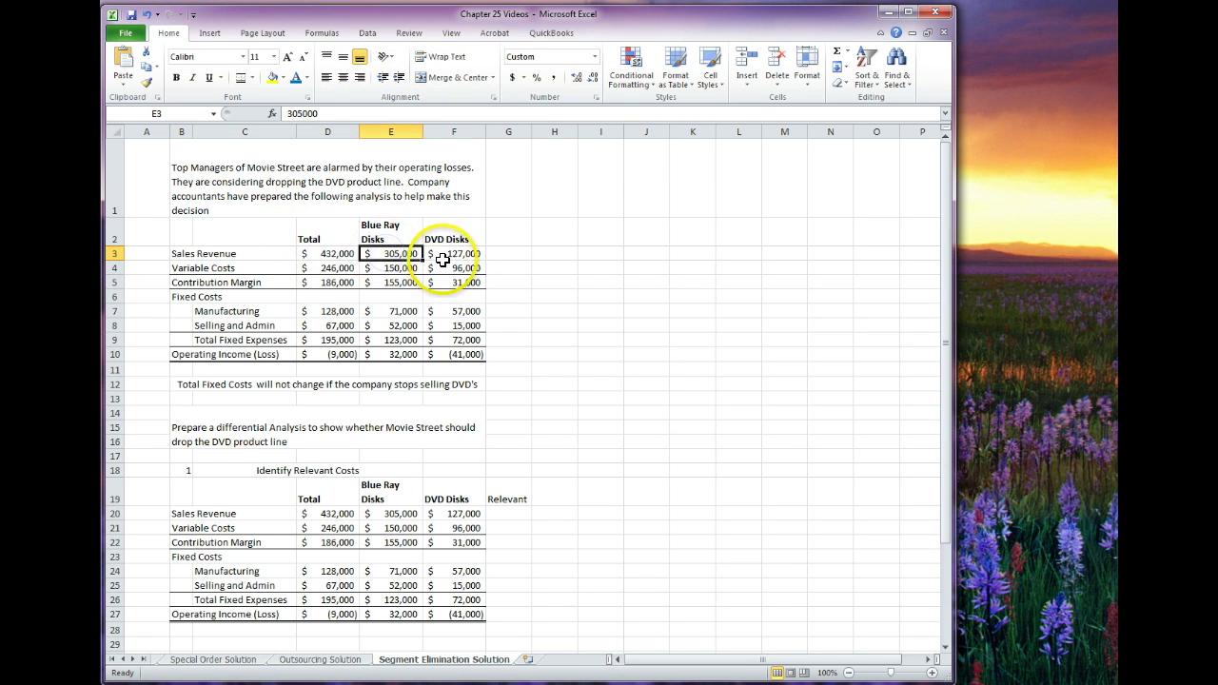
pyautogui.click(481, 253)
pyautogui.moveTo(388, 253); pyautogui.dragTo(445, 254)
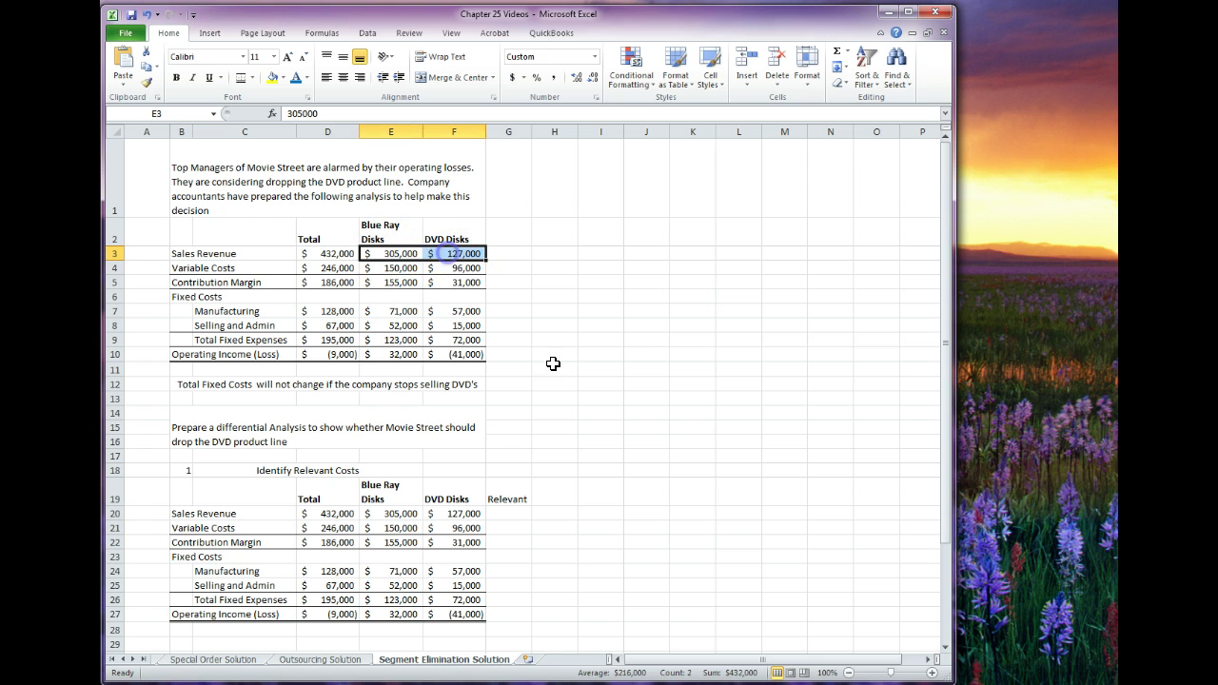
pyautogui.click(321, 255)
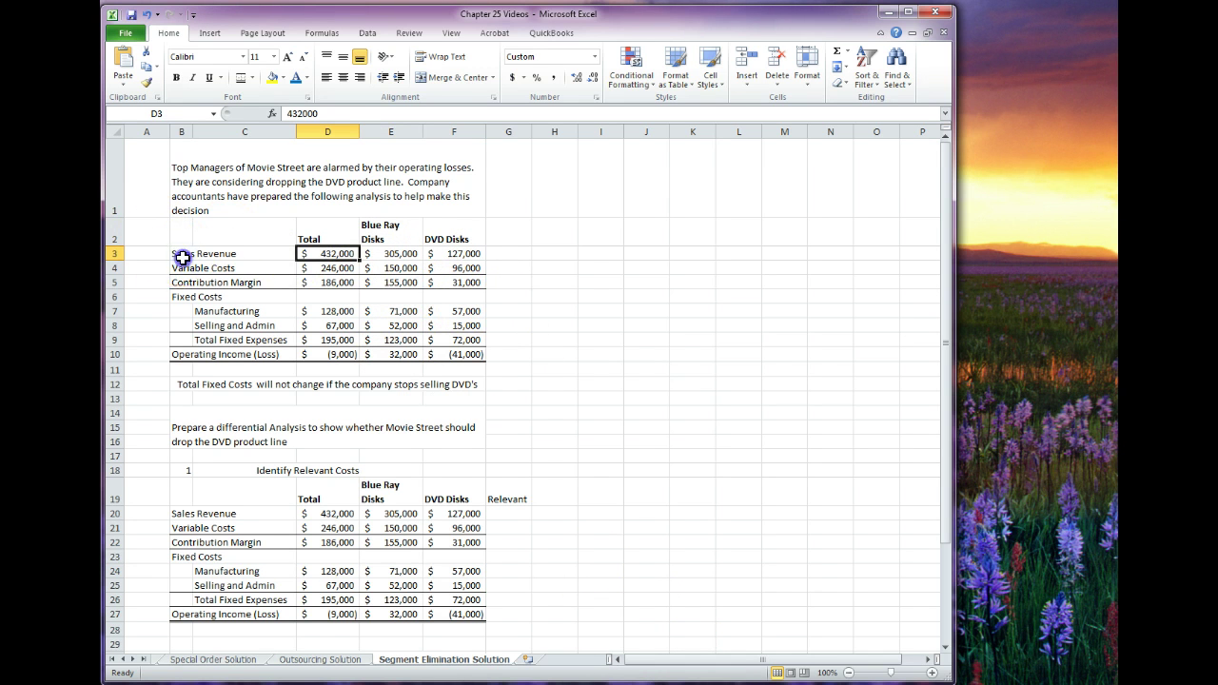
pyautogui.moveTo(175, 254); pyautogui.dragTo(229, 357)
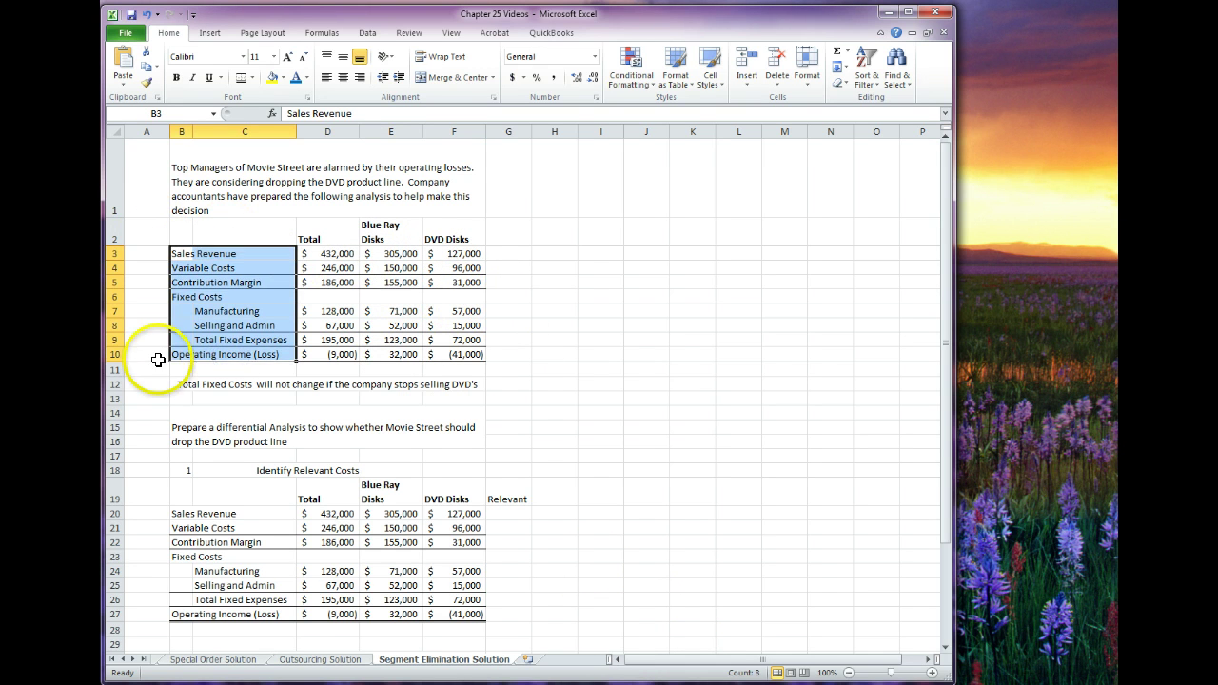
pyautogui.click(506, 325)
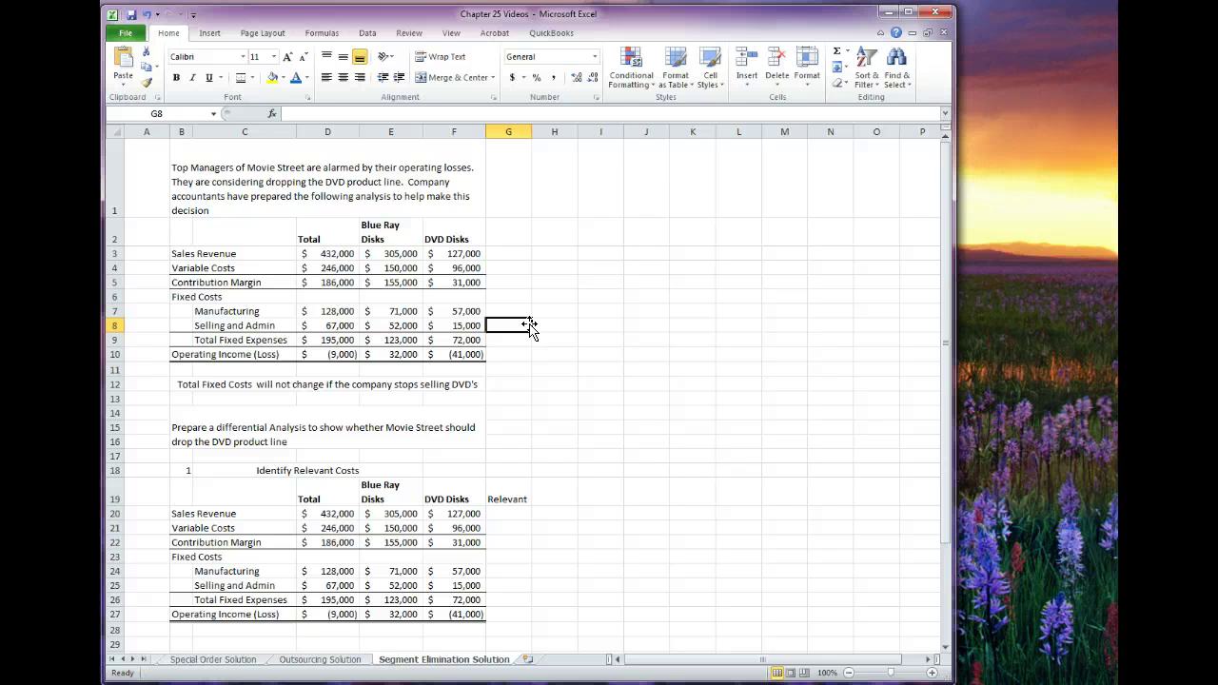
# Examine the operating income (loss) row for each product line and the whole DVD Disks column
pyautogui.click(182, 354)
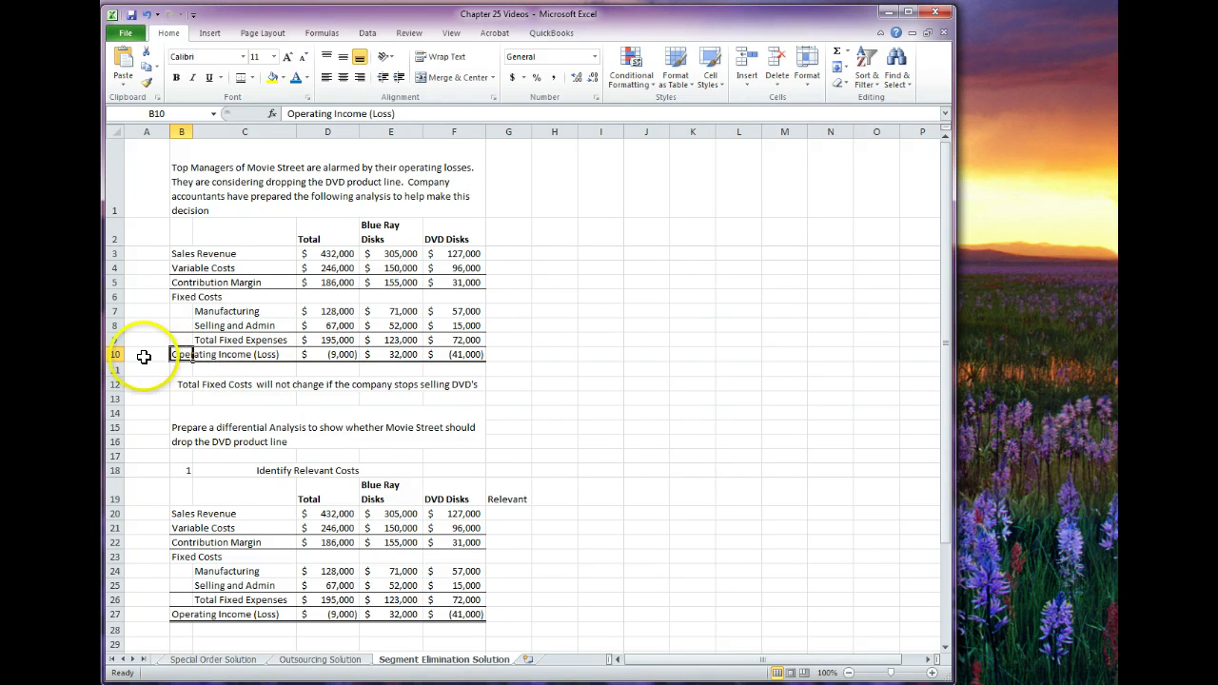
pyautogui.click(111, 354)
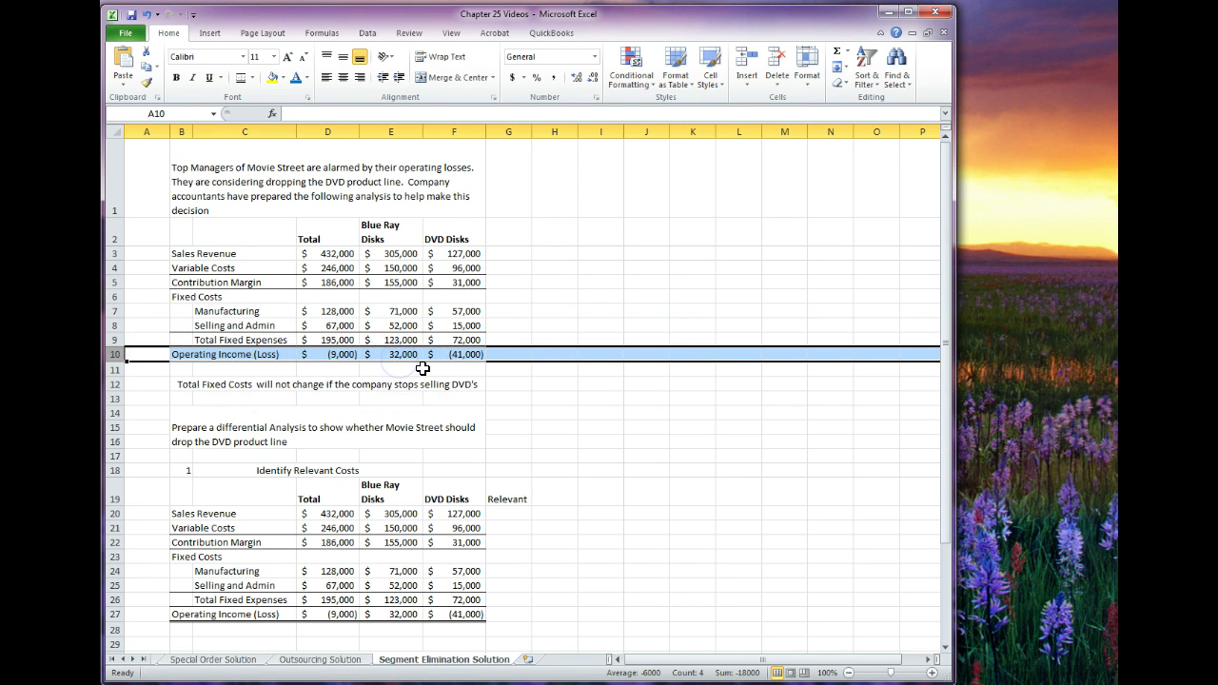
pyautogui.click(401, 356)
pyautogui.click(447, 354)
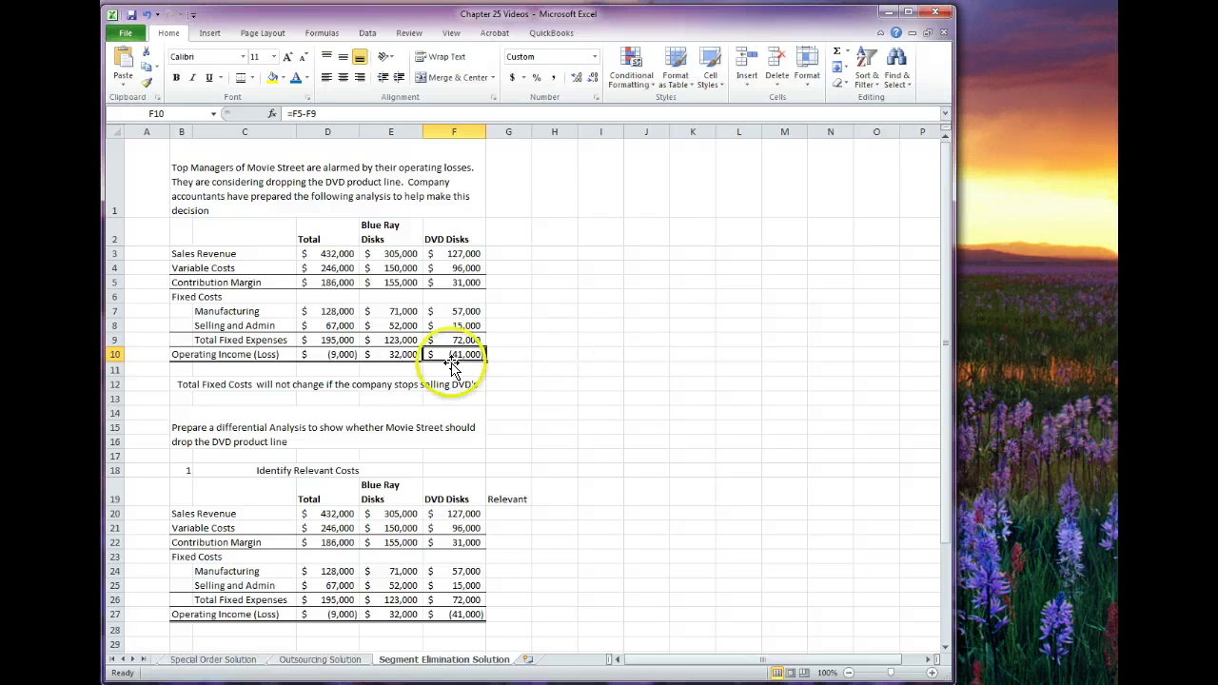
pyautogui.click(314, 354)
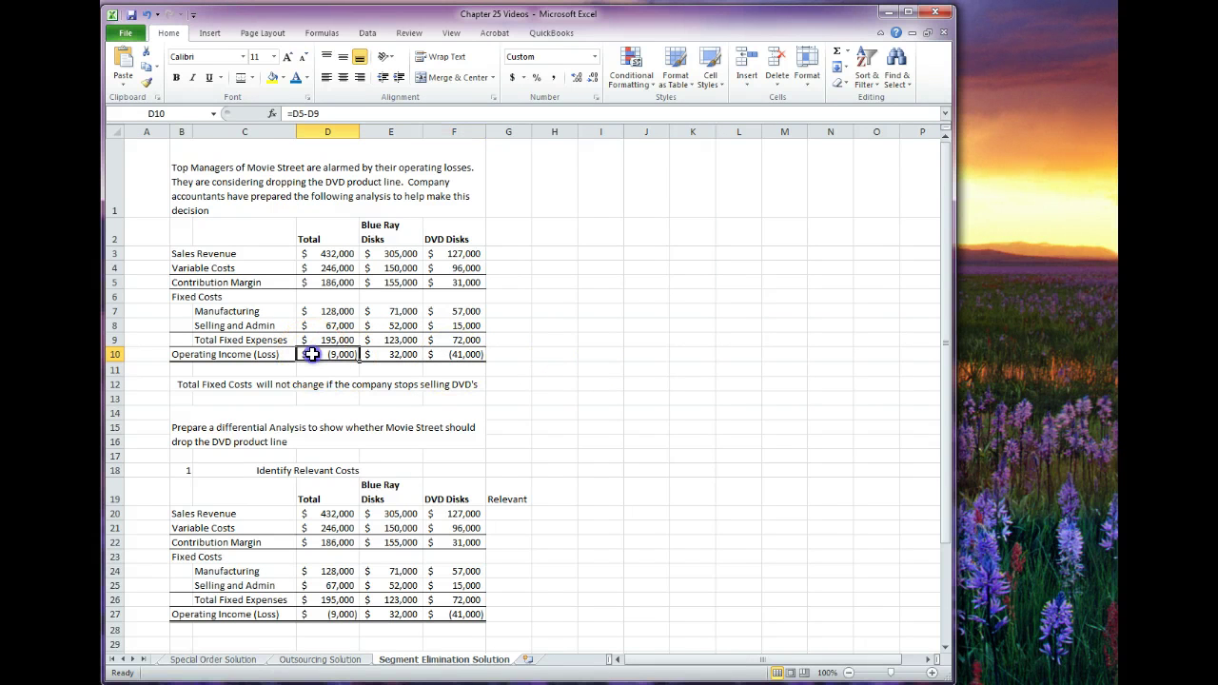
pyautogui.click(463, 352)
pyautogui.moveTo(471, 243); pyautogui.dragTo(461, 353)
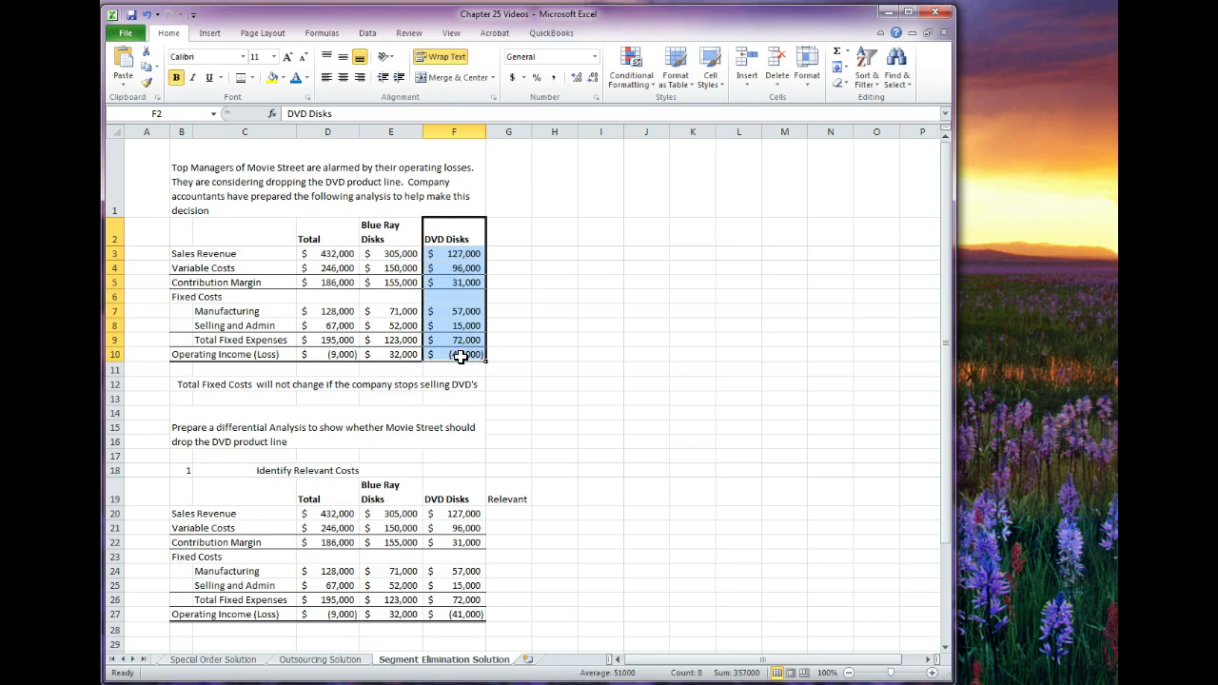
pyautogui.click(553, 353)
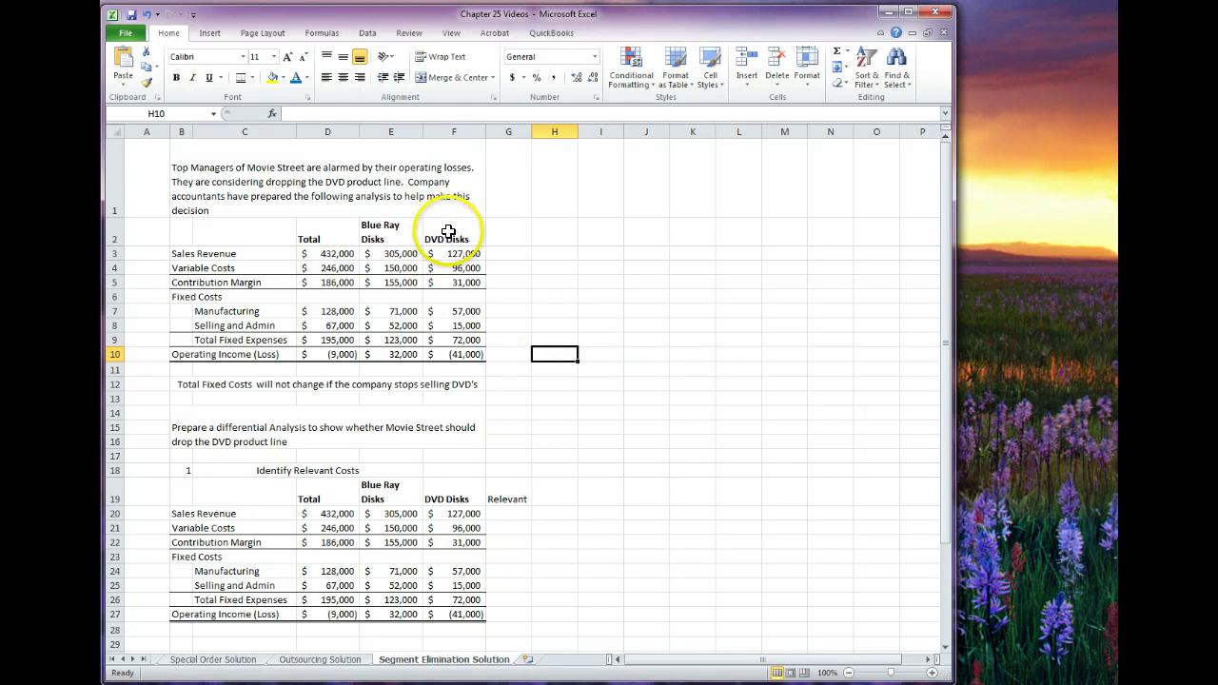
pyautogui.moveTo(448, 238); pyautogui.dragTo(449, 348)
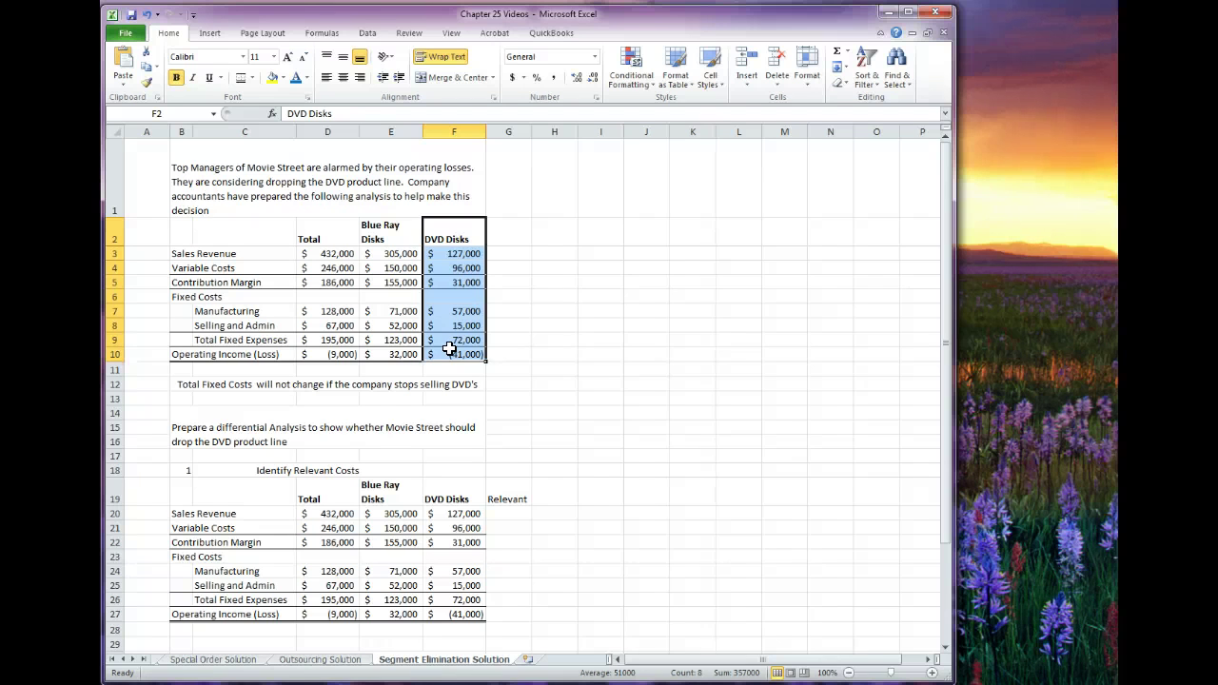
pyautogui.click(552, 339)
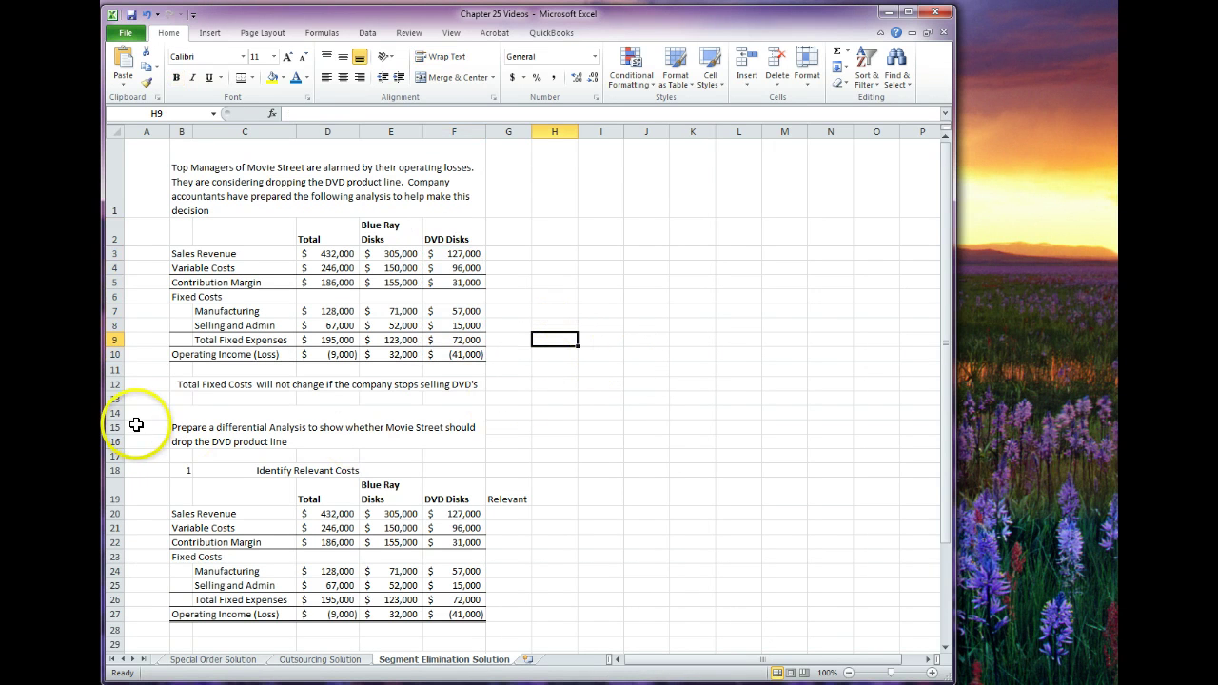
# Check the fixed cost note in row 12 and highlight the fixed expense rows C7:F9 in yellow
pyautogui.click(178, 384)
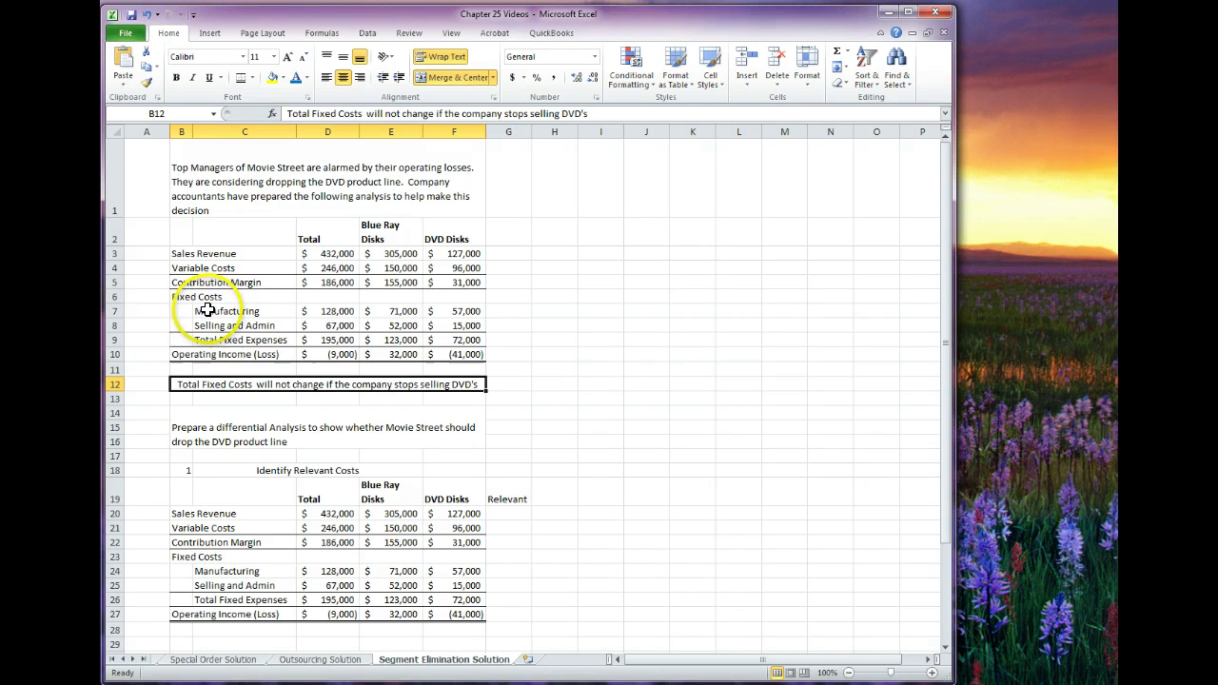
pyautogui.click(249, 340)
pyautogui.moveTo(249, 340); pyautogui.dragTo(471, 316)
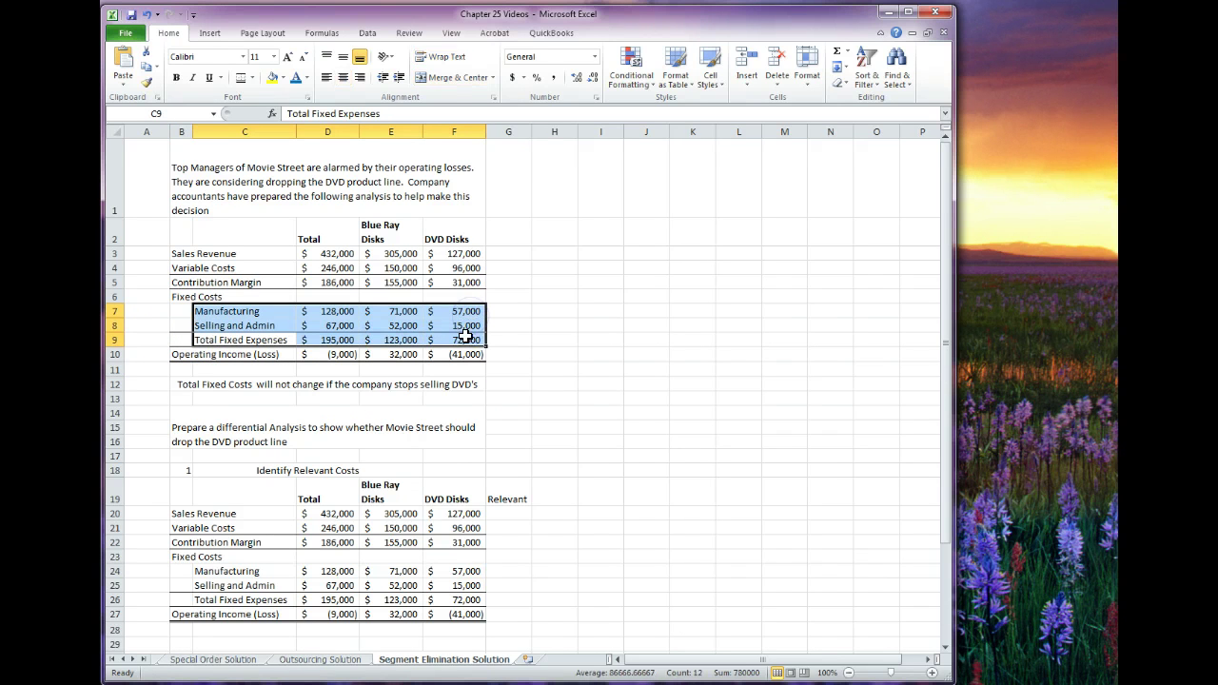
pyautogui.click(273, 77)
pyautogui.click(655, 424)
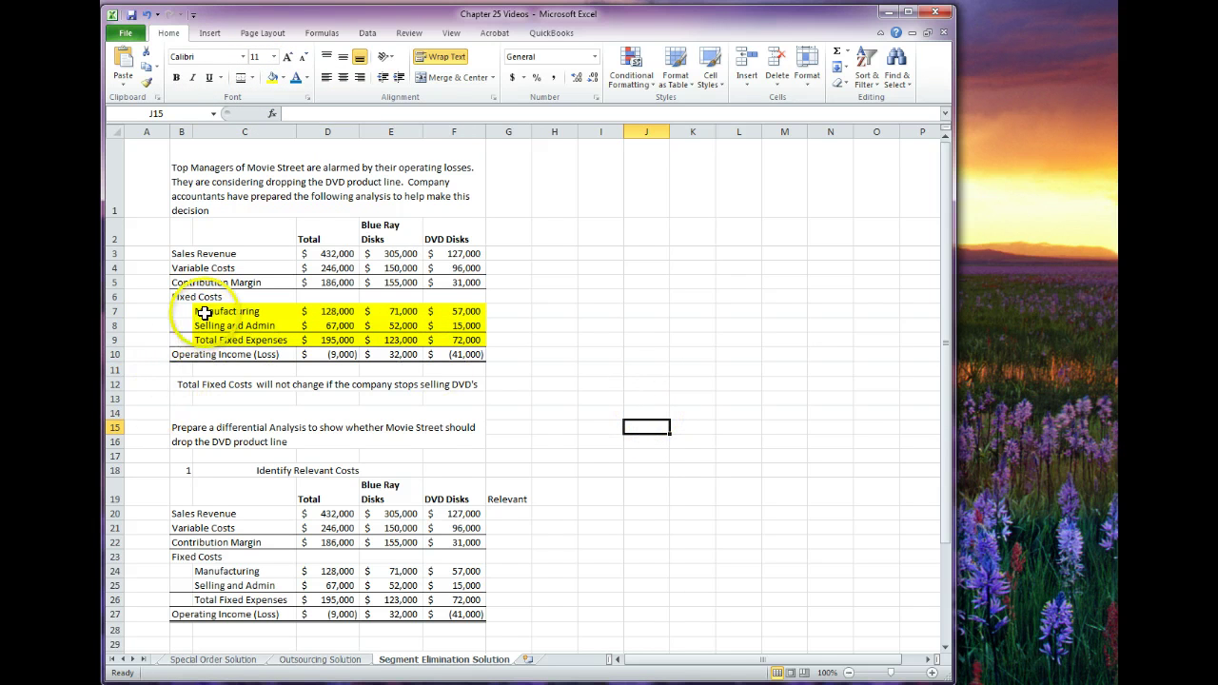
# Remove the fill colour from the fixed expense rows C7:F9
pyautogui.moveTo(204, 312); pyautogui.dragTo(476, 340)
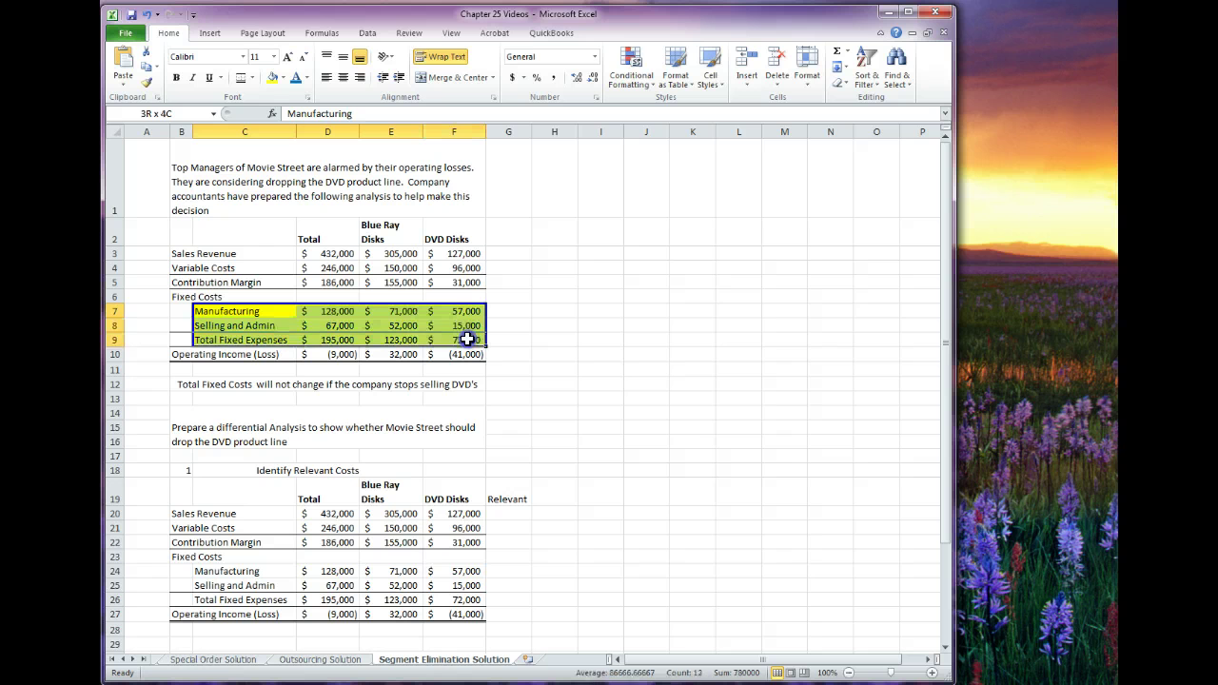
pyautogui.click(282, 78)
pyautogui.click(285, 217)
pyautogui.click(574, 383)
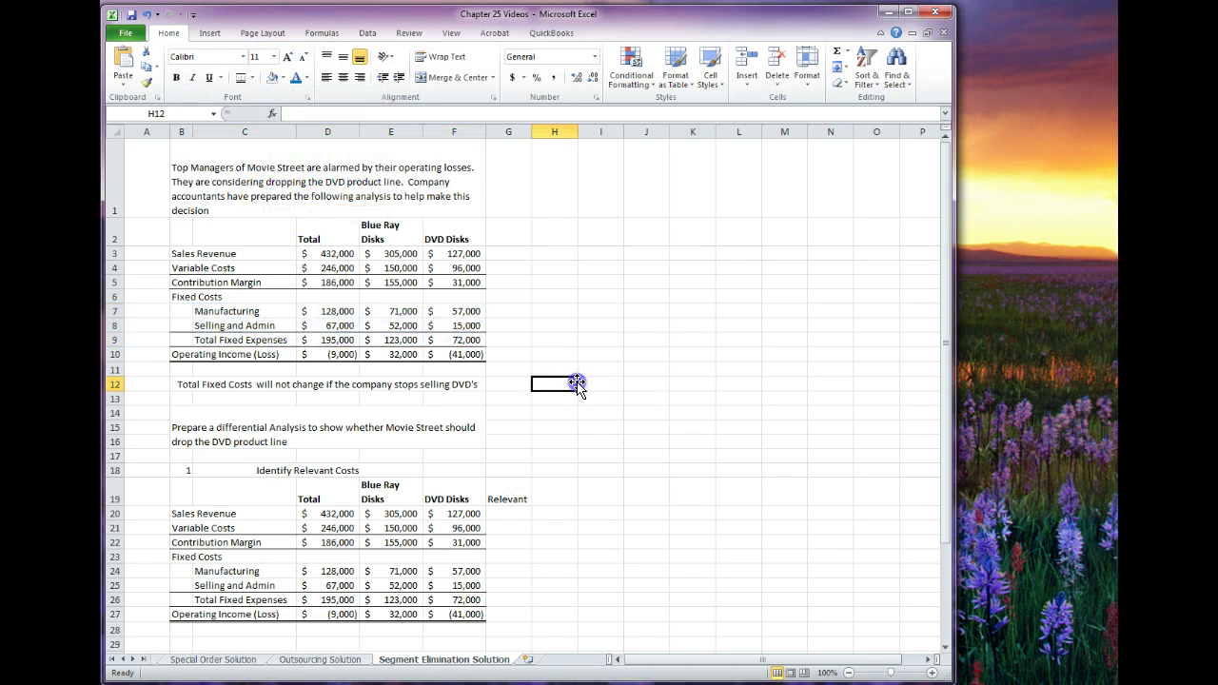
# Review the differential analysis task statement and the Relevant column heading in the Identify Relevant Costs section
pyautogui.scroll(-1, 579, 351)
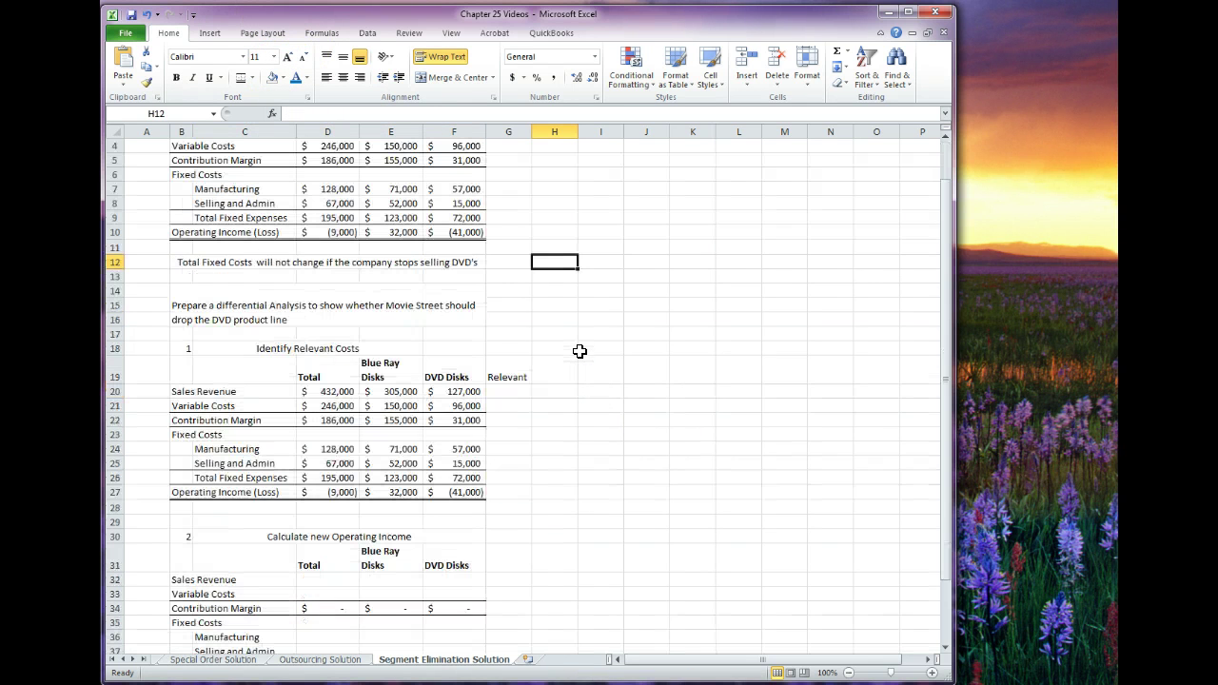
pyautogui.click(214, 306)
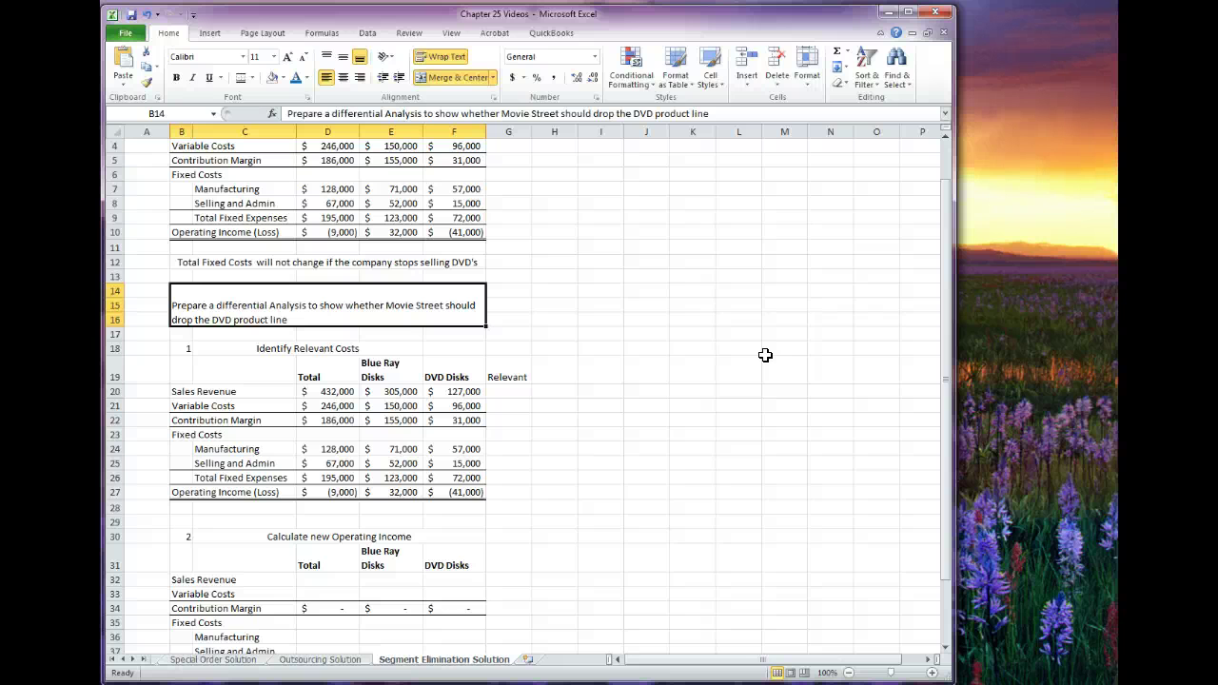
pyautogui.scroll(1, 217, 445)
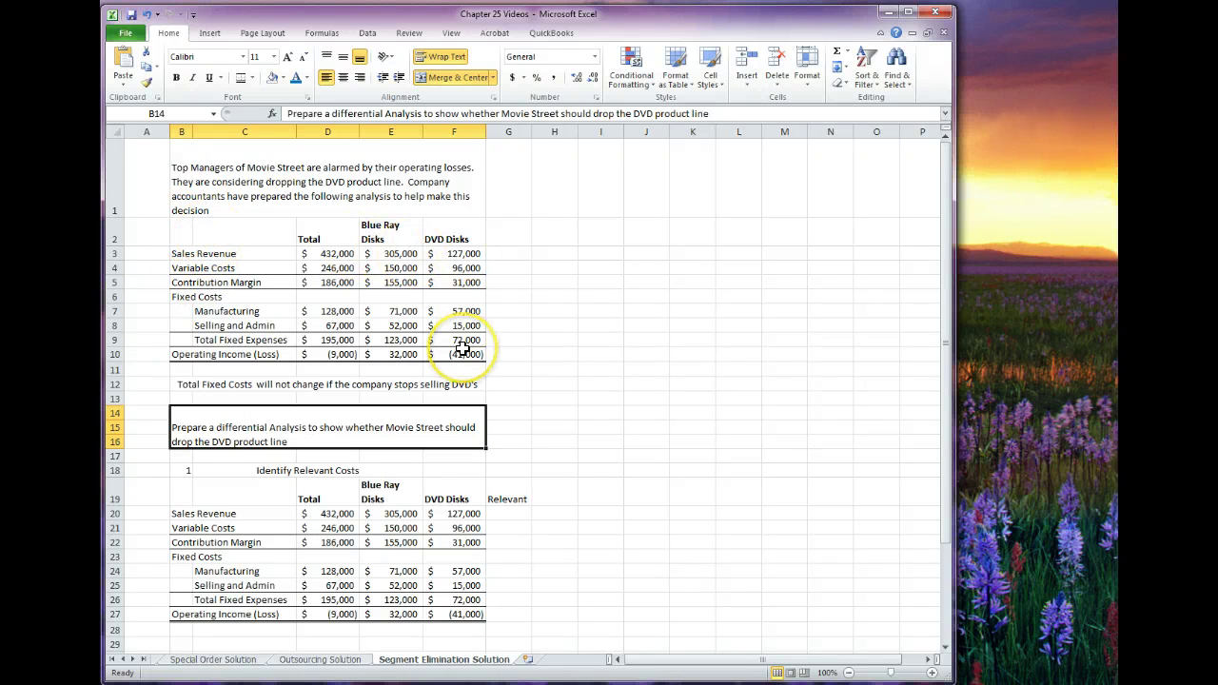
pyautogui.scroll(-2, 463, 345)
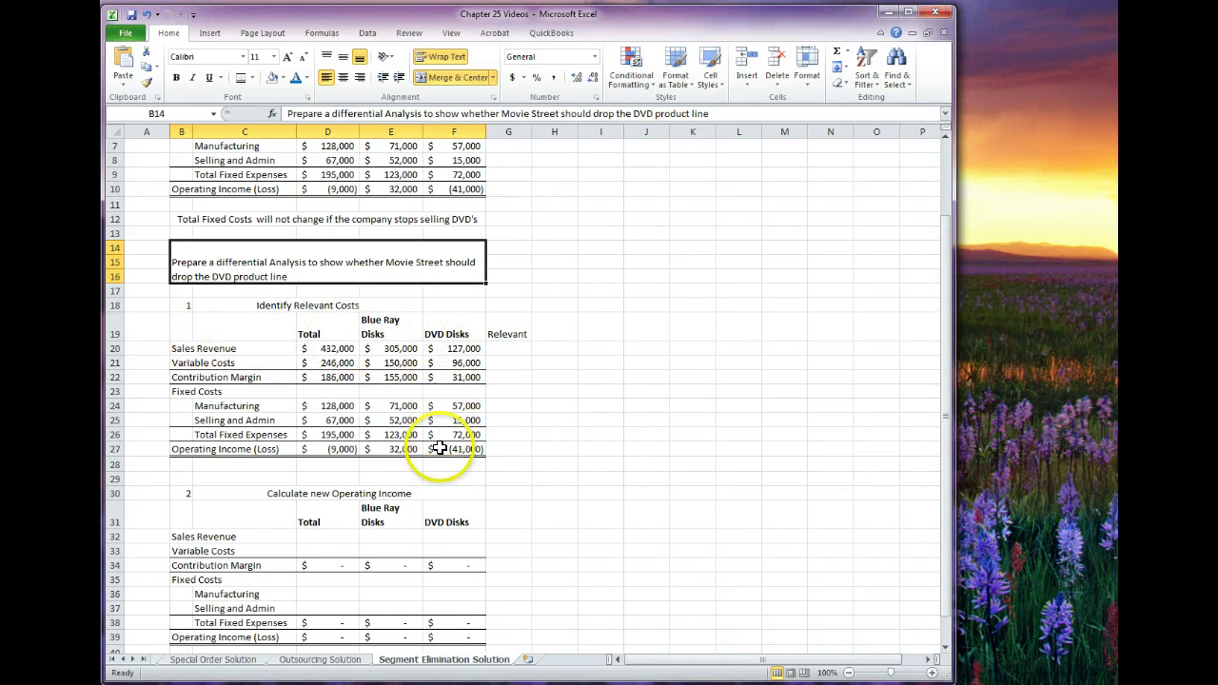
pyautogui.click(507, 330)
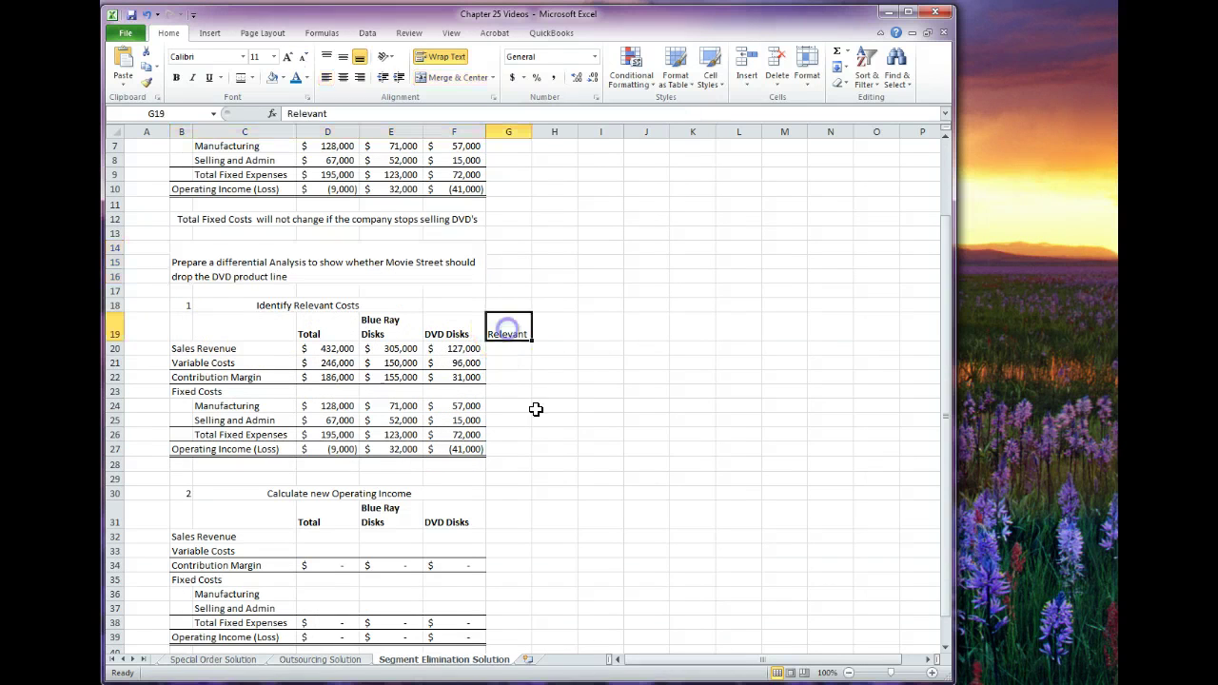
pyautogui.click(640, 373)
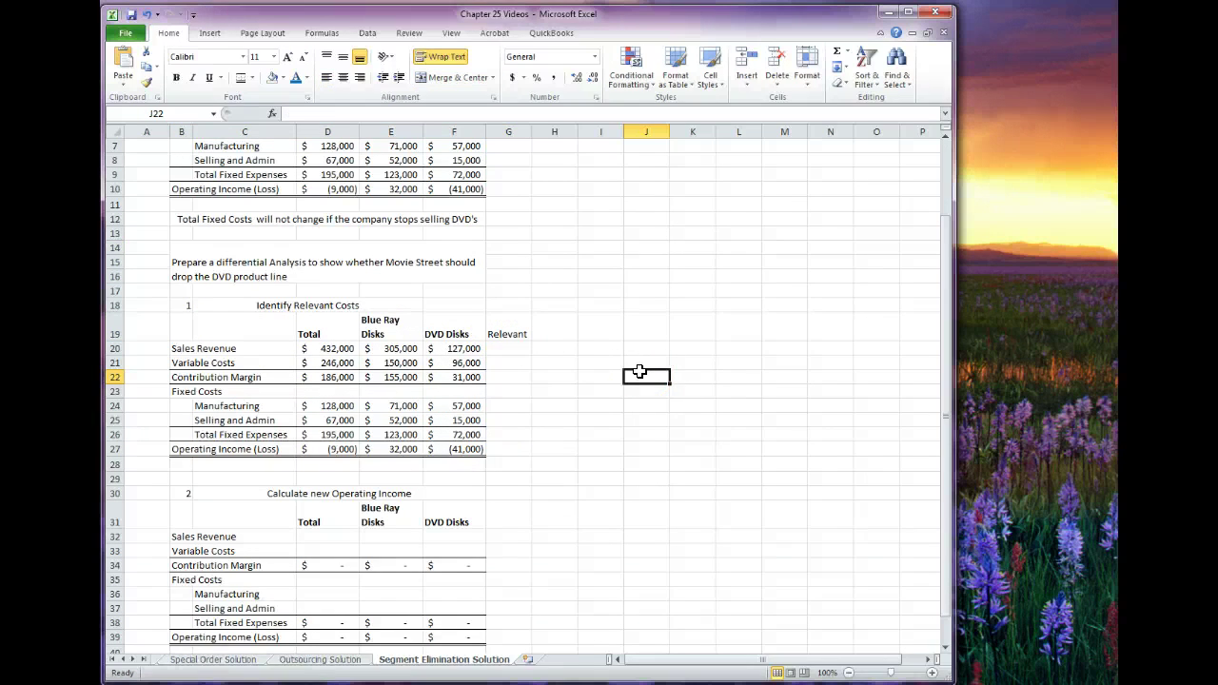
# Mark Sales Revenue and Variable Costs as relevant by entering R in cells G20 and G21
pyautogui.moveTo(321, 329); pyautogui.dragTo(332, 448)
pyautogui.click(514, 348)
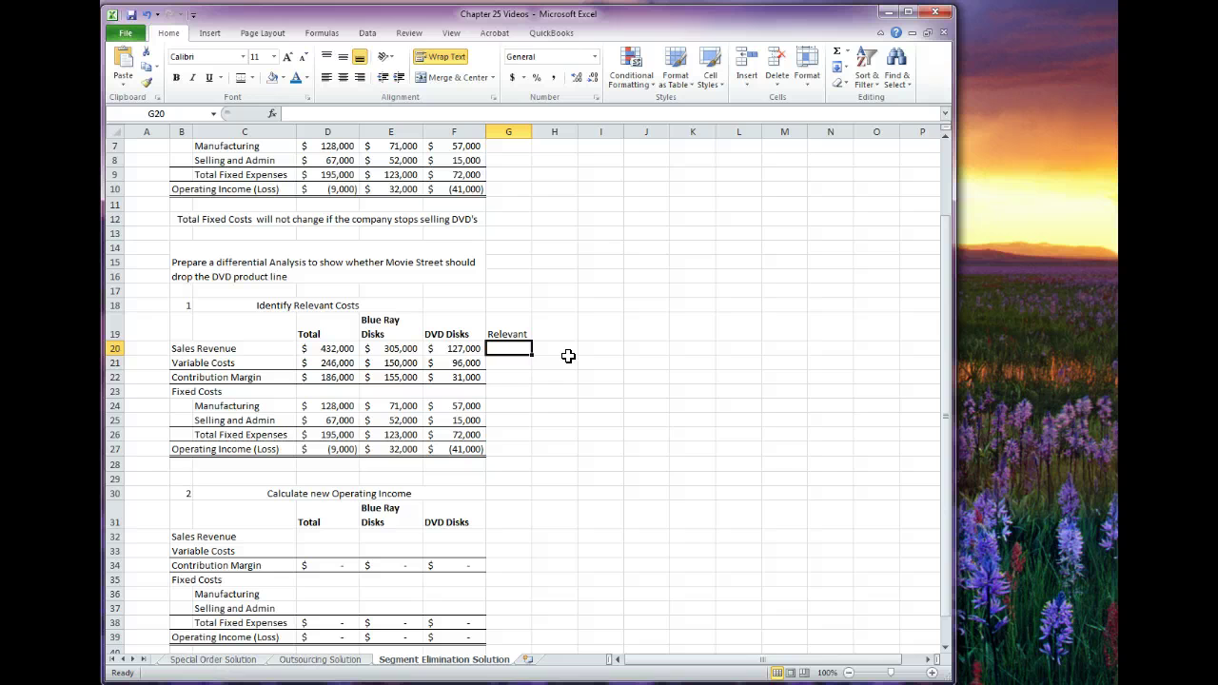
pyautogui.write('Relevant')
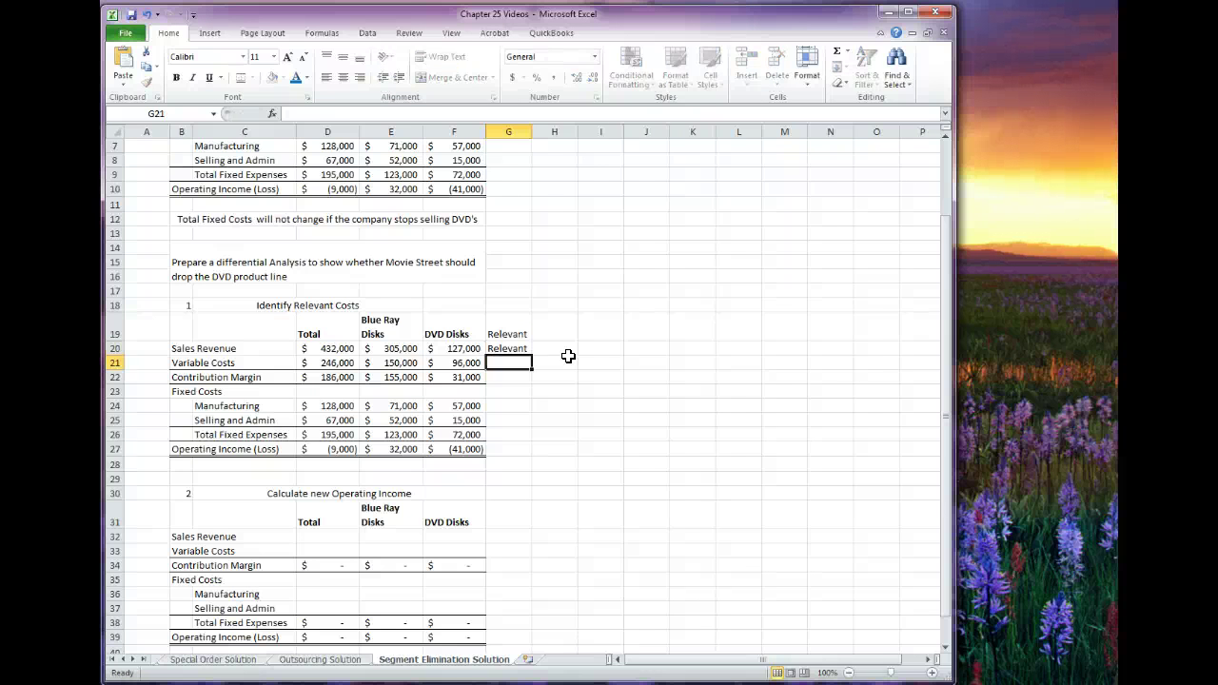
pyautogui.hotkey('ctrl', 'Return')
pyautogui.write('R')
pyautogui.press('Delete')
pyautogui.press('Return')
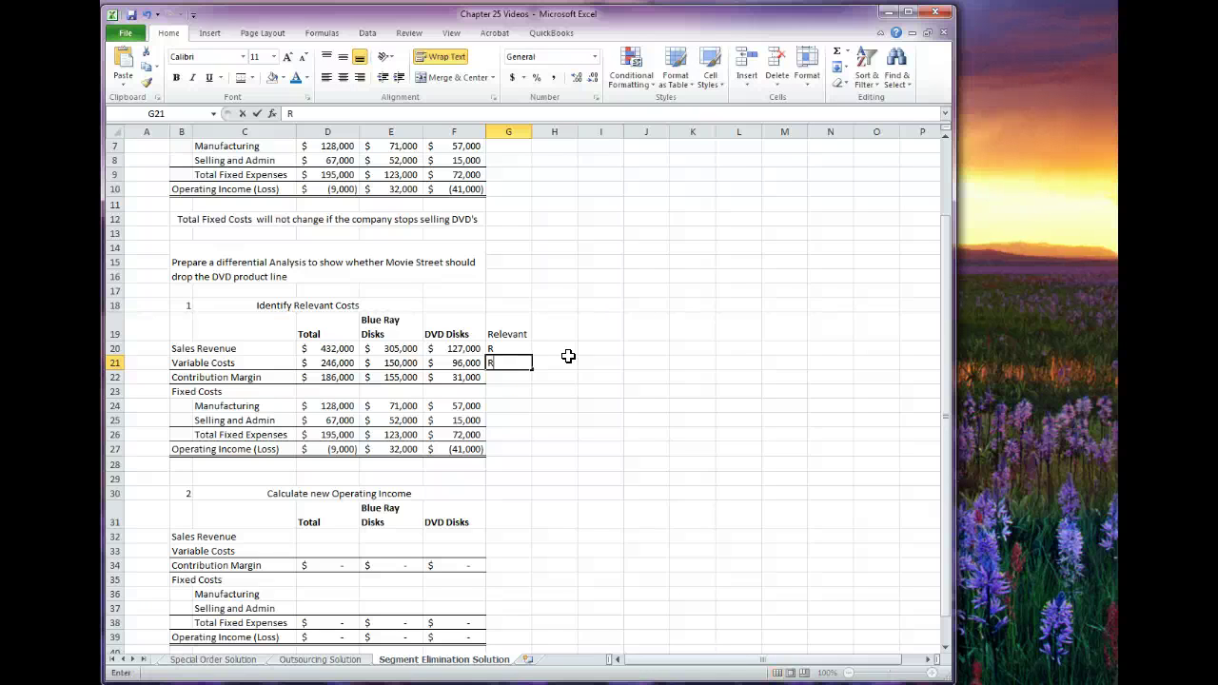
pyautogui.write('R')
pyautogui.press('Return')
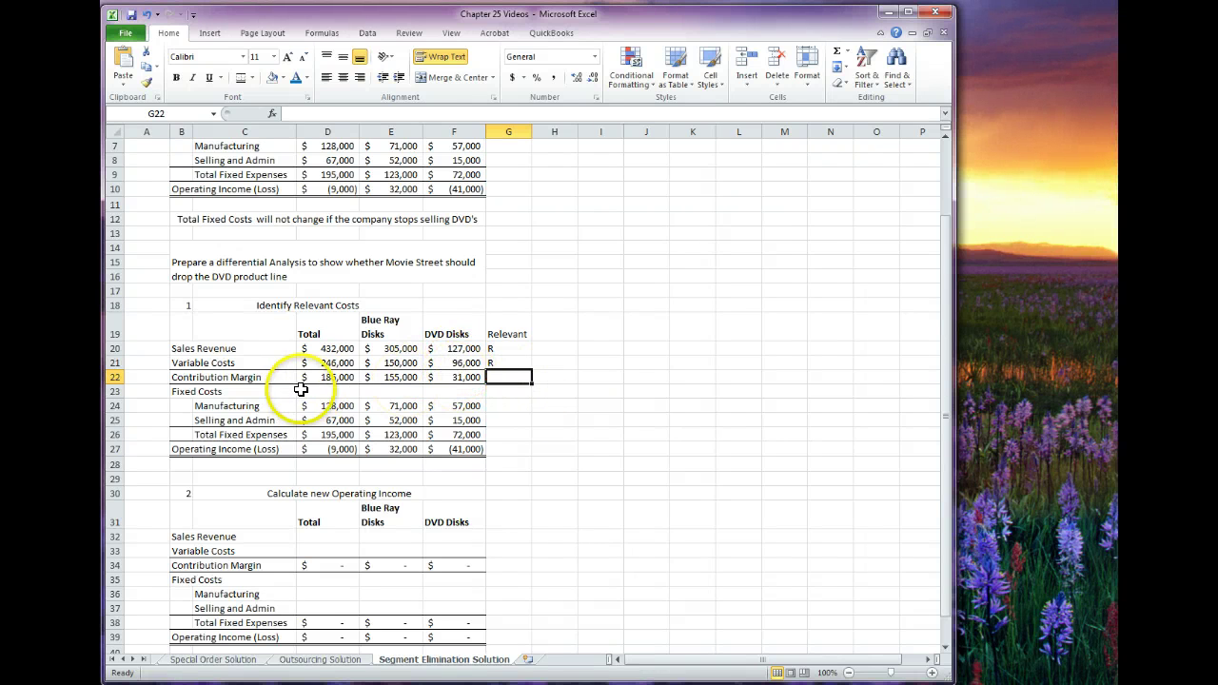
# Mark the Manufacturing and Selling and Admin fixed costs as irrelevant by entering I in cells G24 and G25
pyautogui.moveTo(309, 378); pyautogui.dragTo(426, 382)
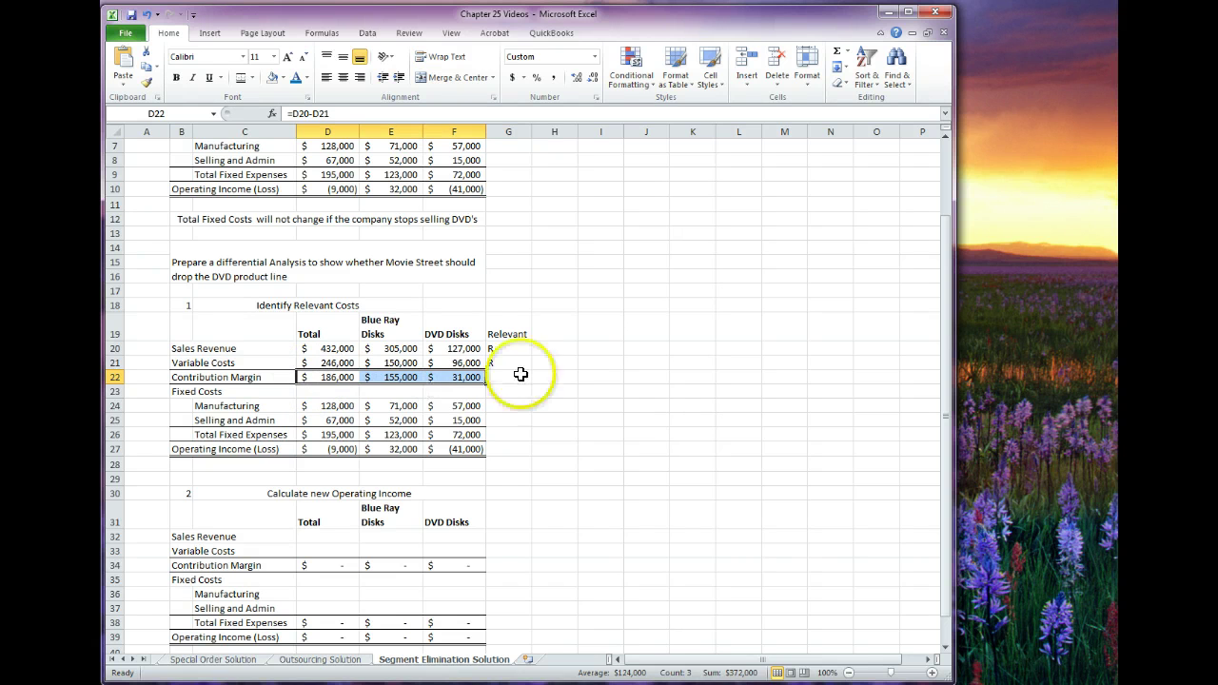
pyautogui.click(503, 376)
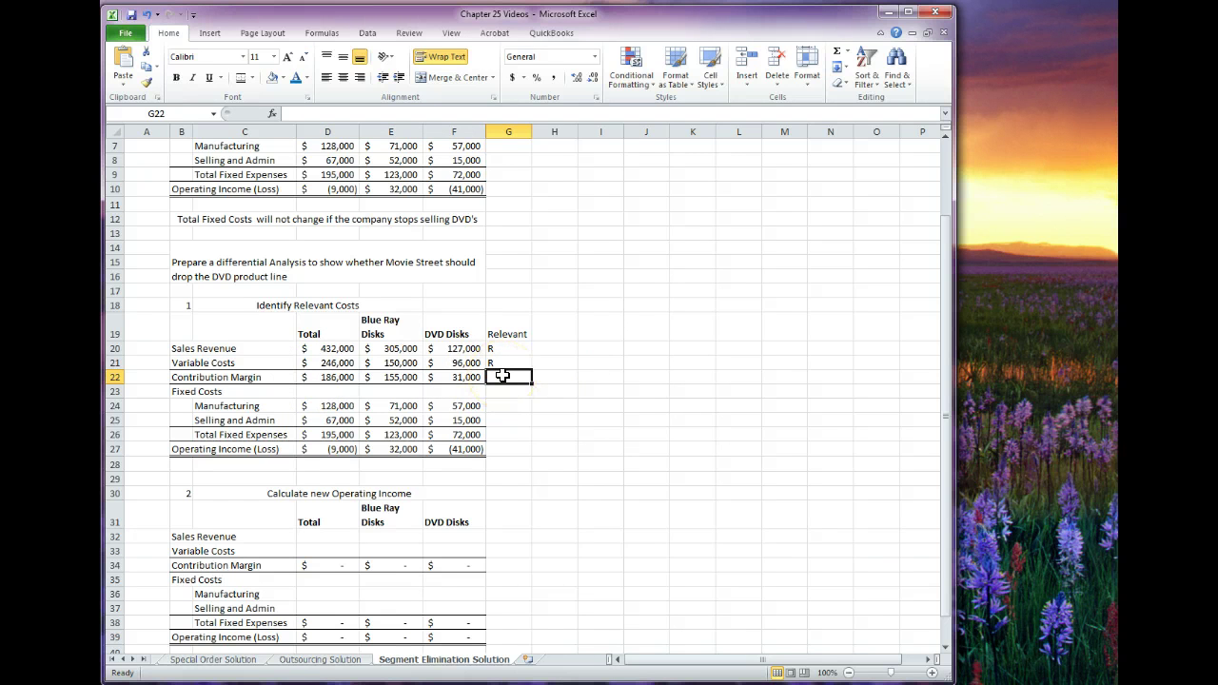
pyautogui.click(447, 378)
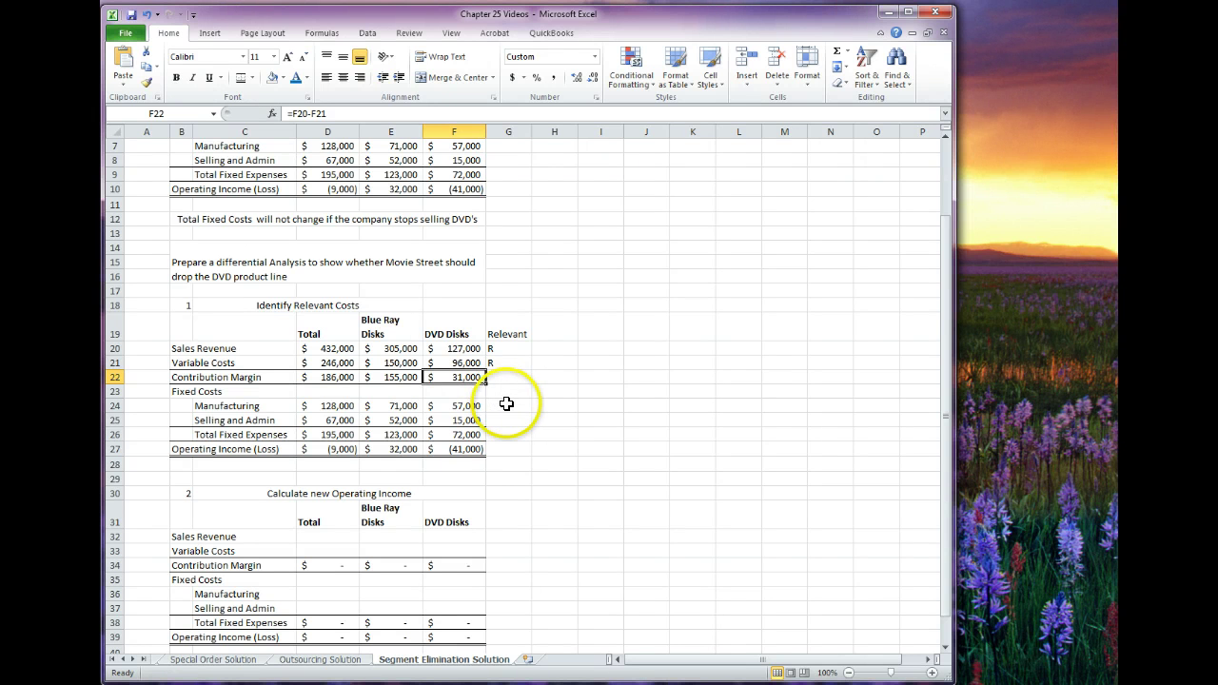
pyautogui.click(507, 405)
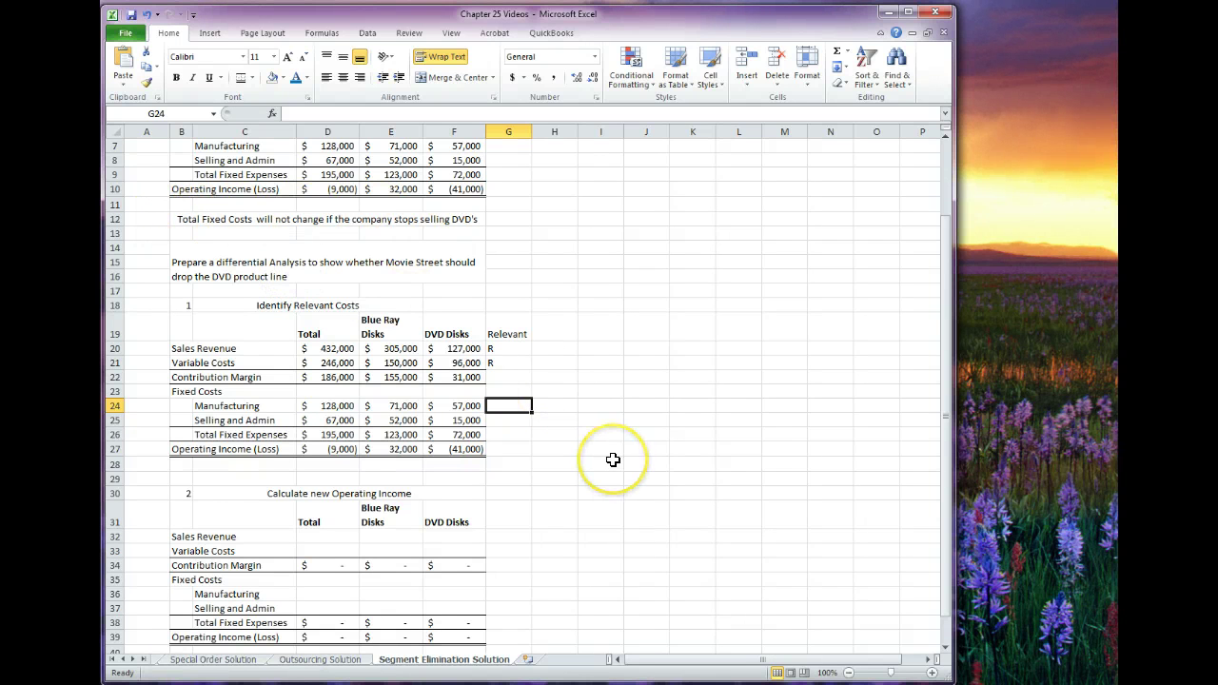
pyautogui.write('I')
pyautogui.press('Return')
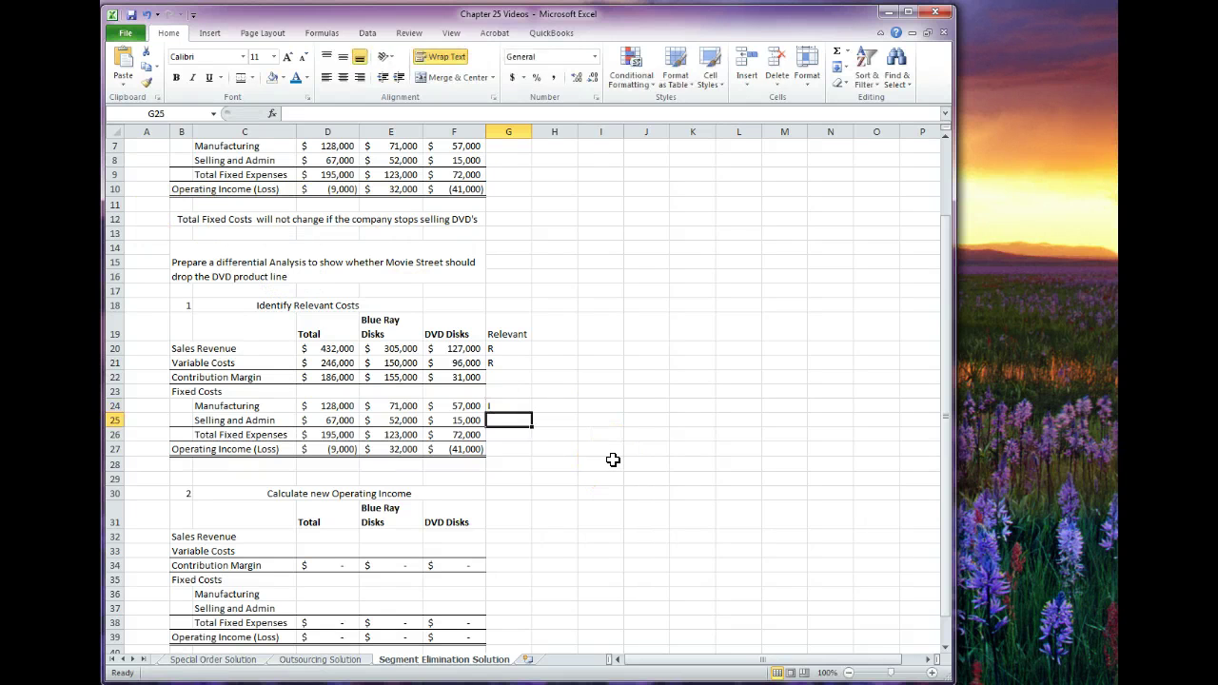
pyautogui.write('I')
pyautogui.press('Return')
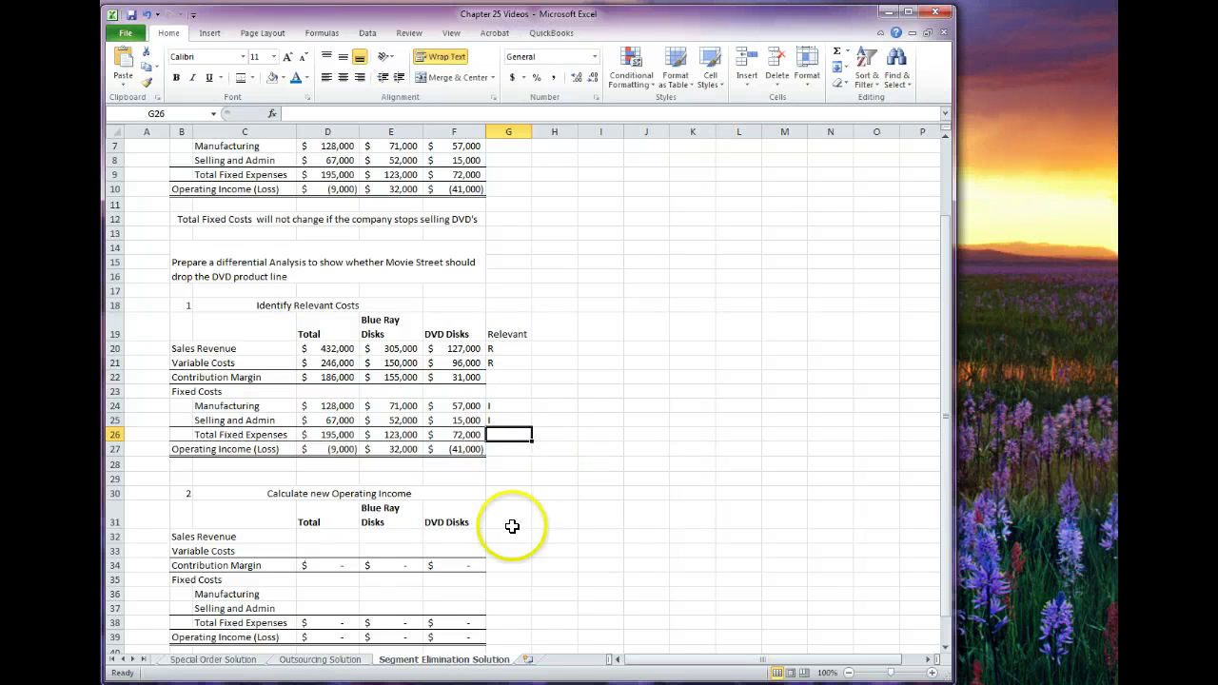
pyautogui.click(437, 411)
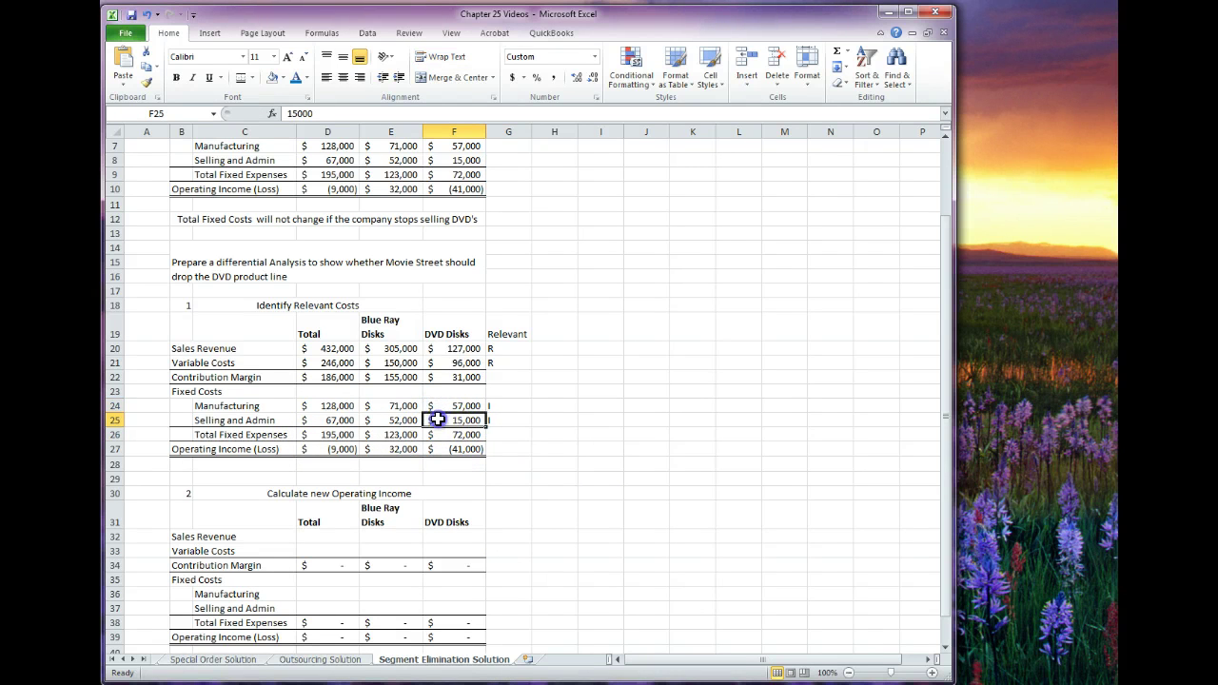
pyautogui.click(501, 433)
pyautogui.click(503, 450)
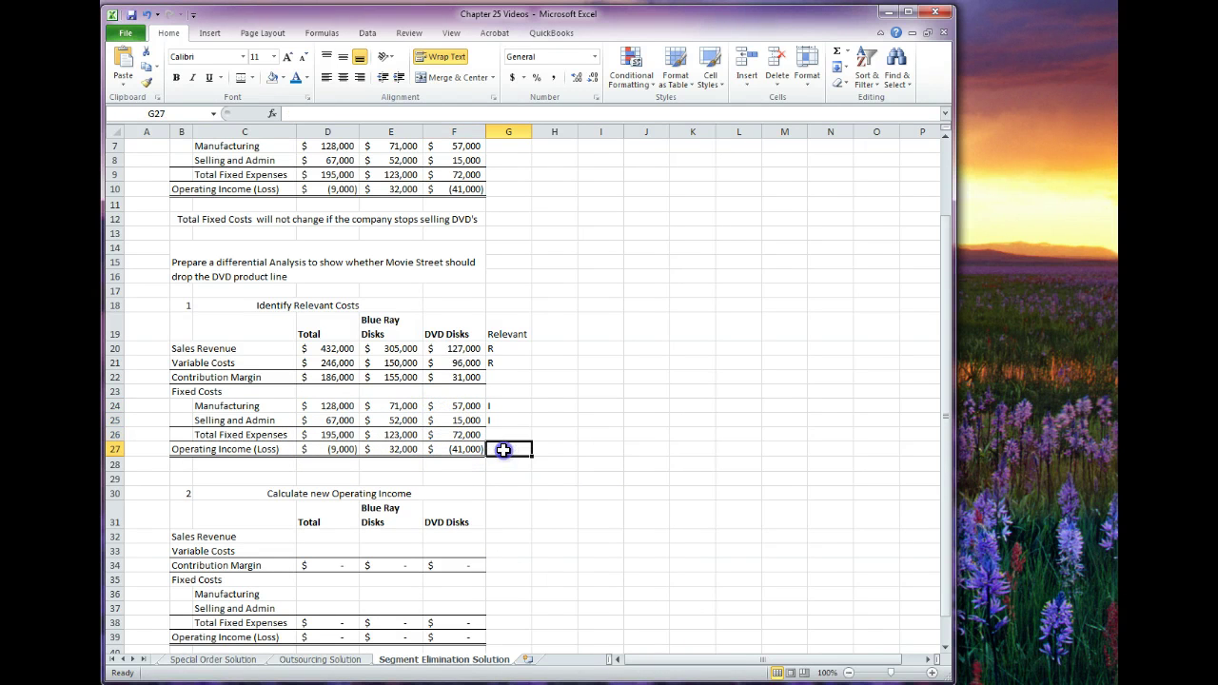
pyautogui.click(537, 493)
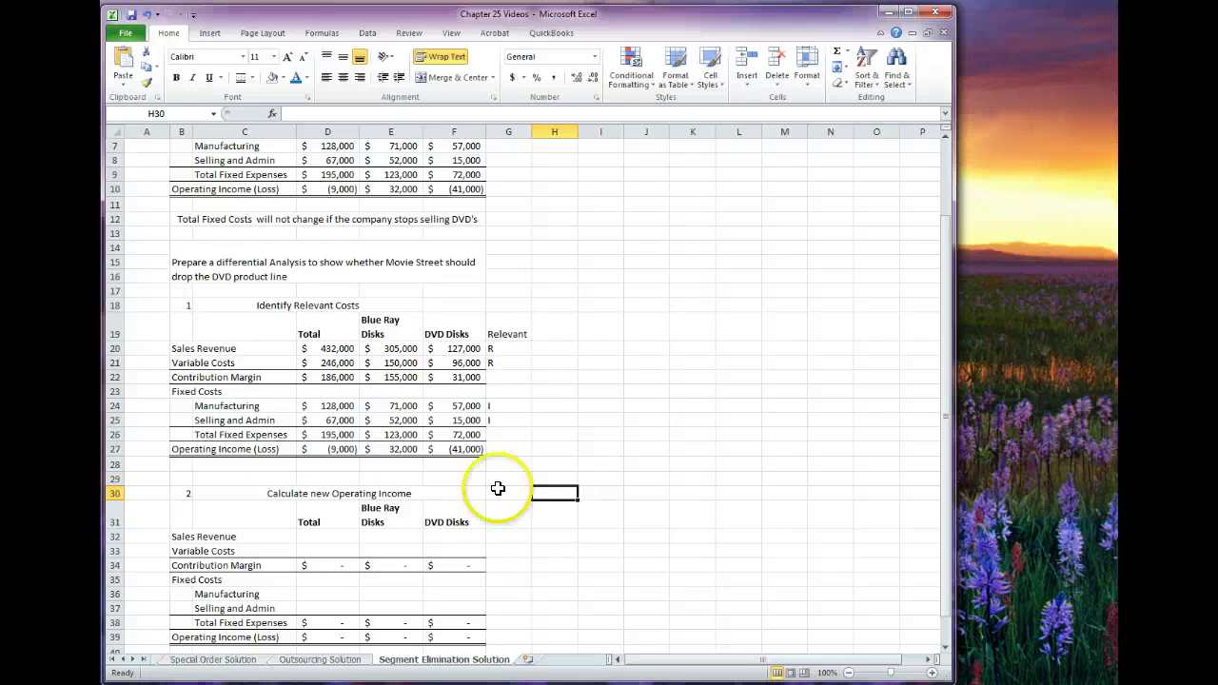
# In the Calculate new Operating Income section, enter Sales Revenue of 305,000 for Blue Ray Disks and 0 for DVD Disks
pyautogui.click(286, 493)
pyautogui.scroll(-1, 268, 521)
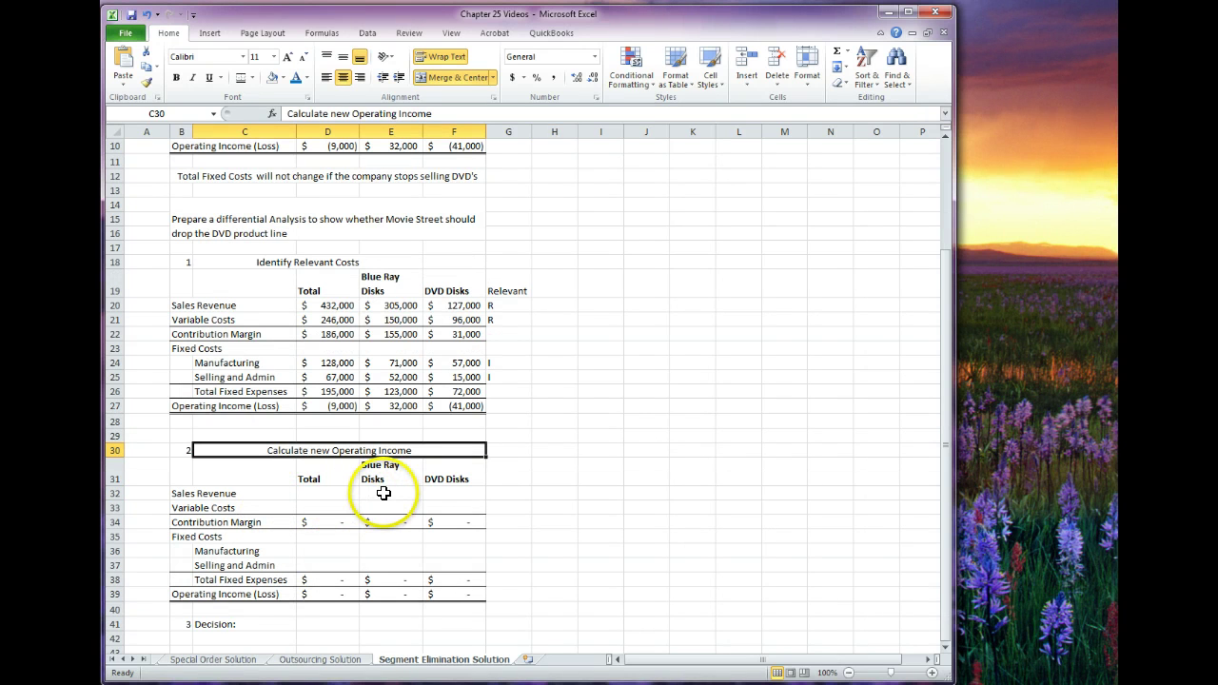
pyautogui.click(324, 493)
pyautogui.click(368, 493)
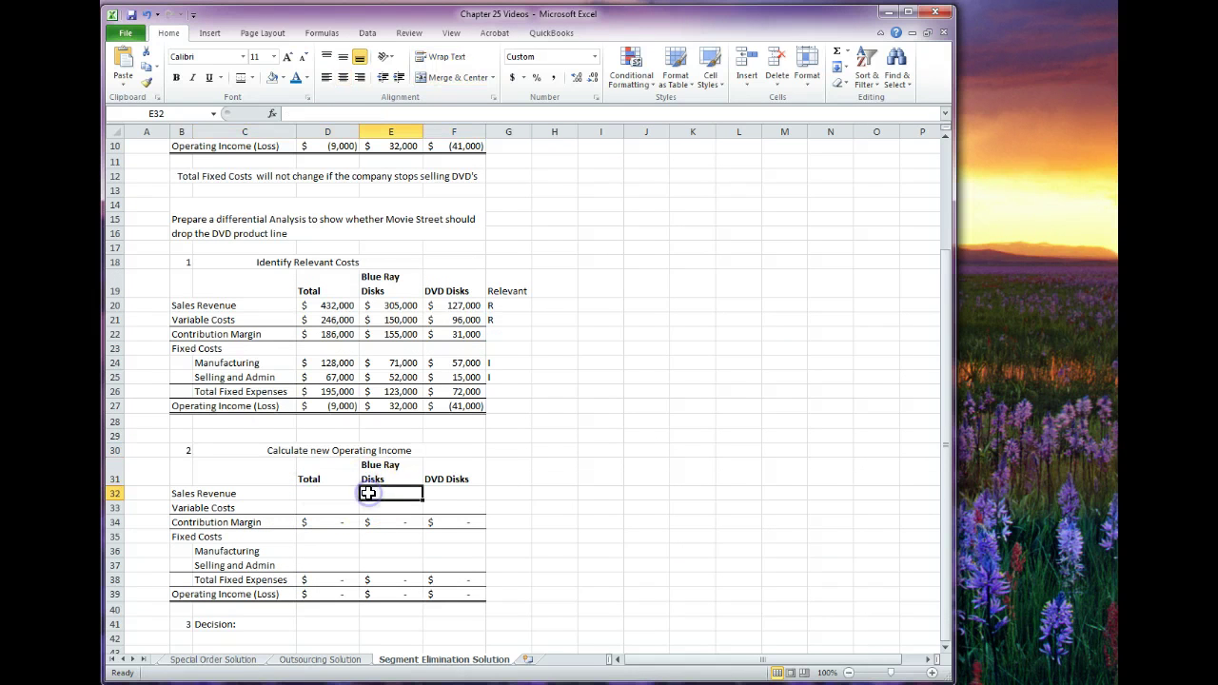
pyautogui.write('305')
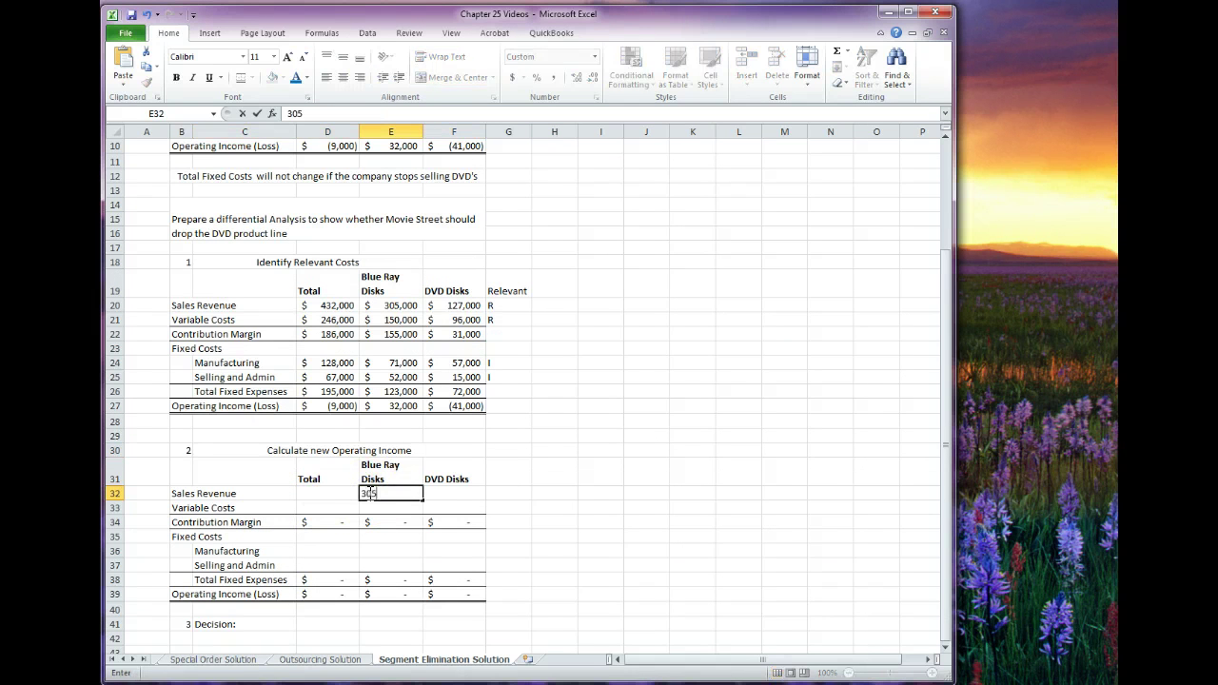
pyautogui.write(',000')
pyautogui.press('Tab')
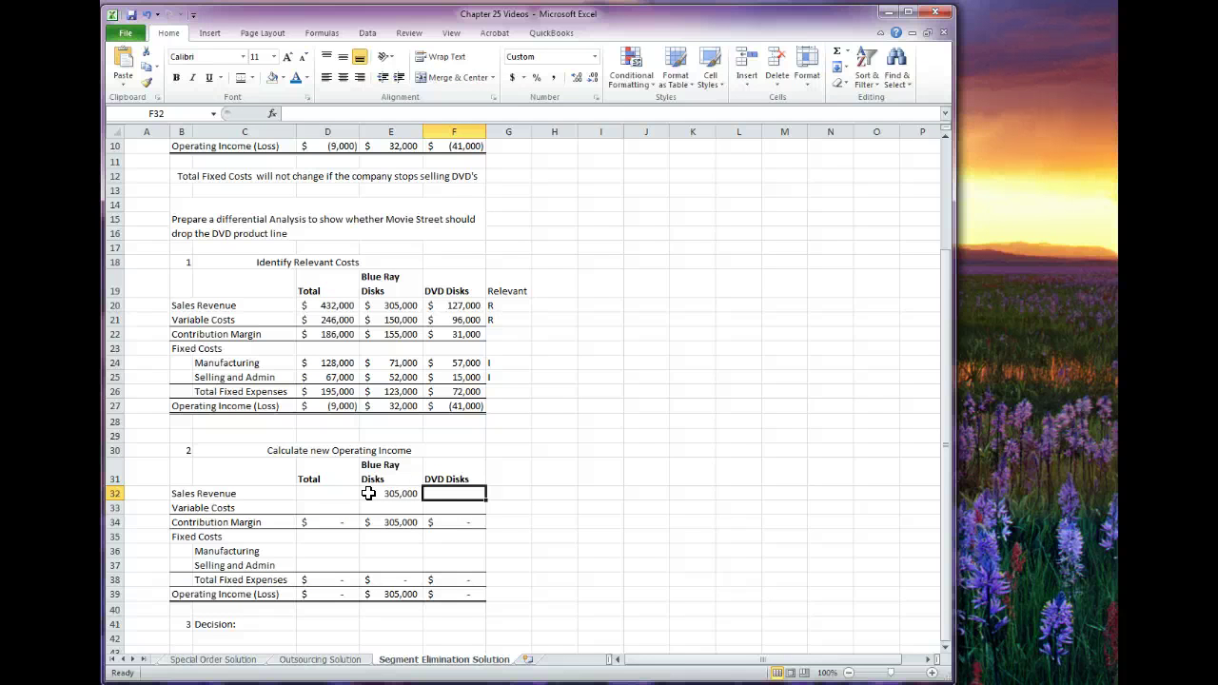
pyautogui.write('0')
pyautogui.press('Return')
# Enter Variable Costs in row 33 of 150,000 for Blue Ray Disks and 0 for DVD Disks
pyautogui.press('Left')
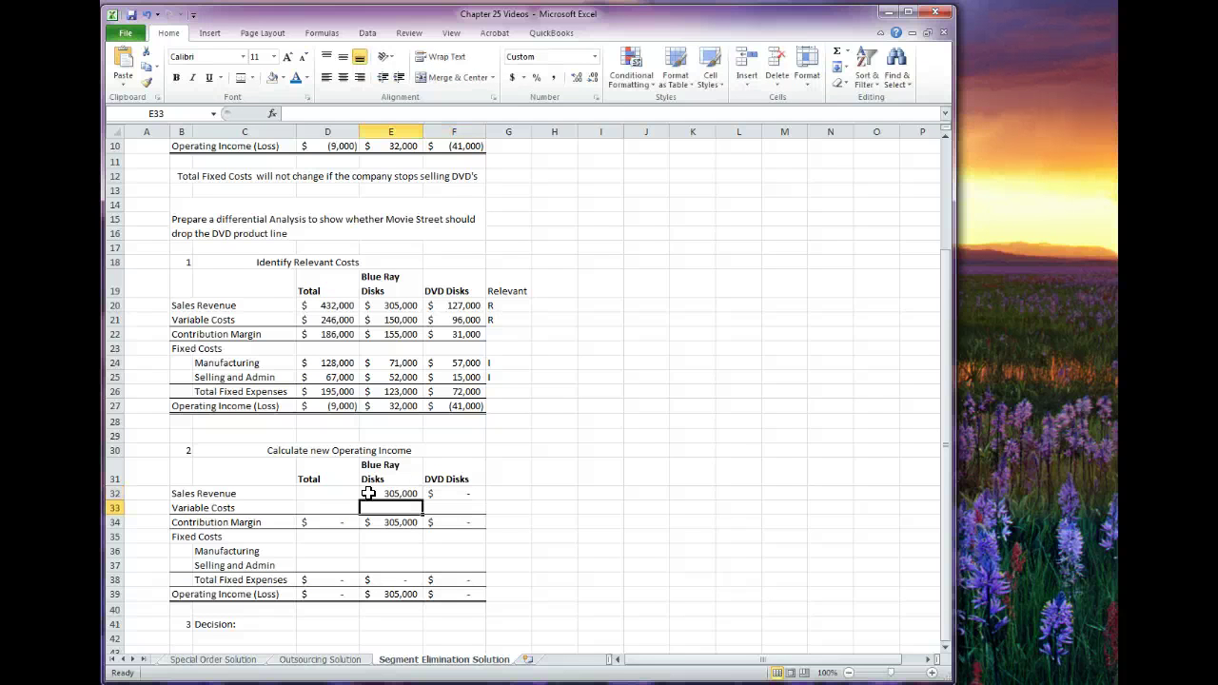
pyautogui.write('150,000')
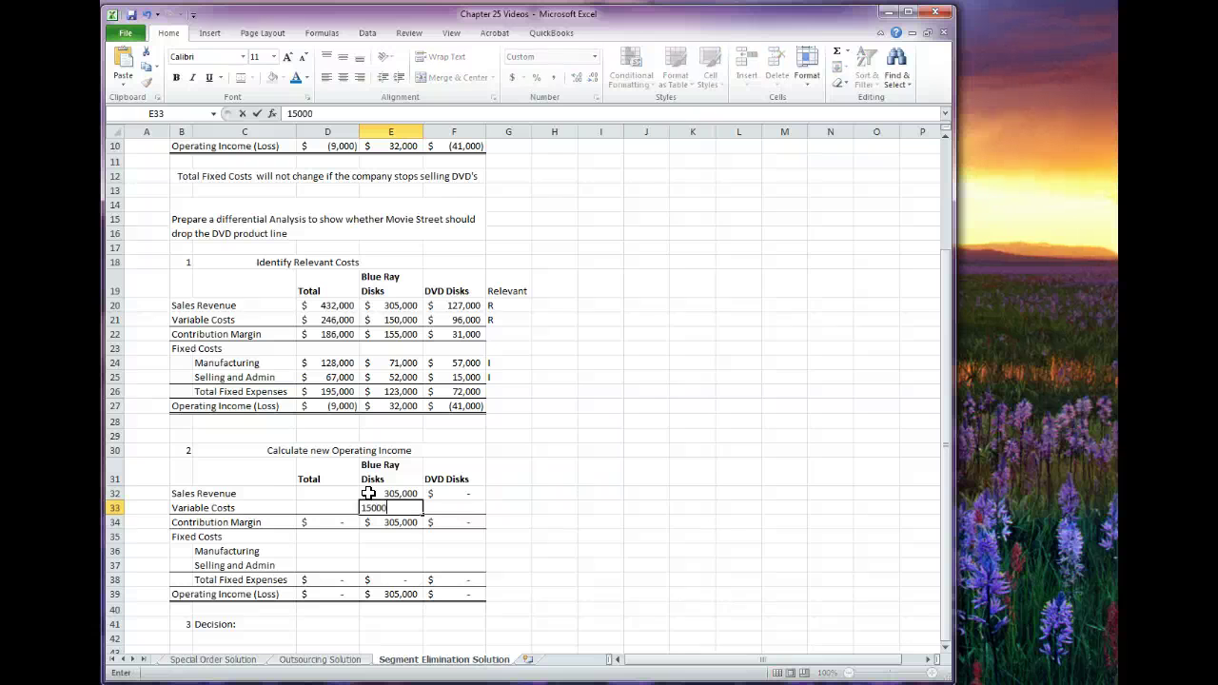
pyautogui.press('Tab')
pyautogui.write('0')
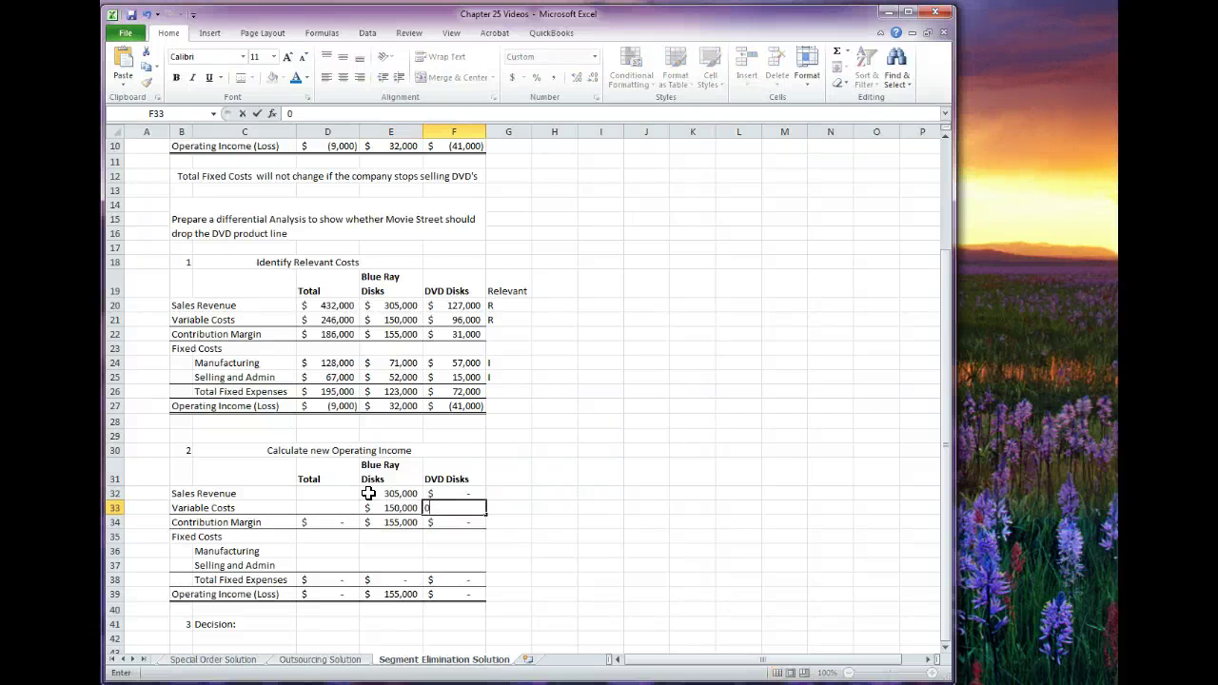
pyautogui.press('Return')
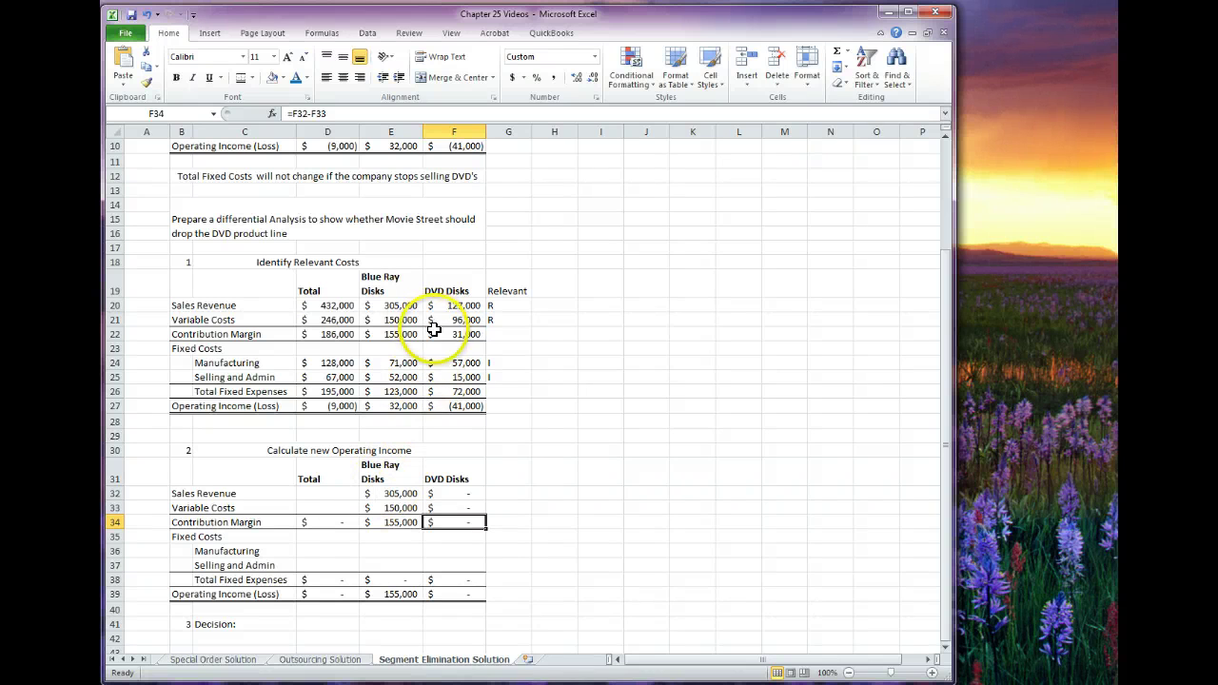
# Calculate total Sales Revenue in cell D32 with the formula =F32+E32
pyautogui.click(323, 493)
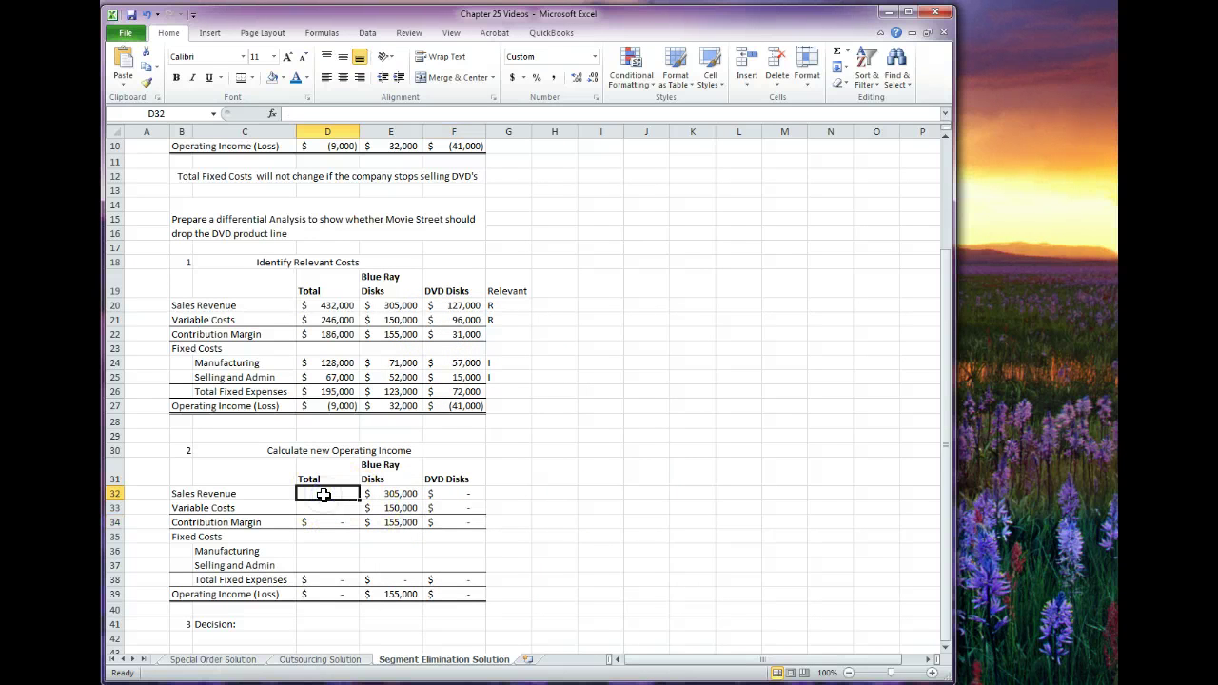
pyautogui.write('=')
pyautogui.press('Right')
pyautogui.press('Right')
pyautogui.write('+')
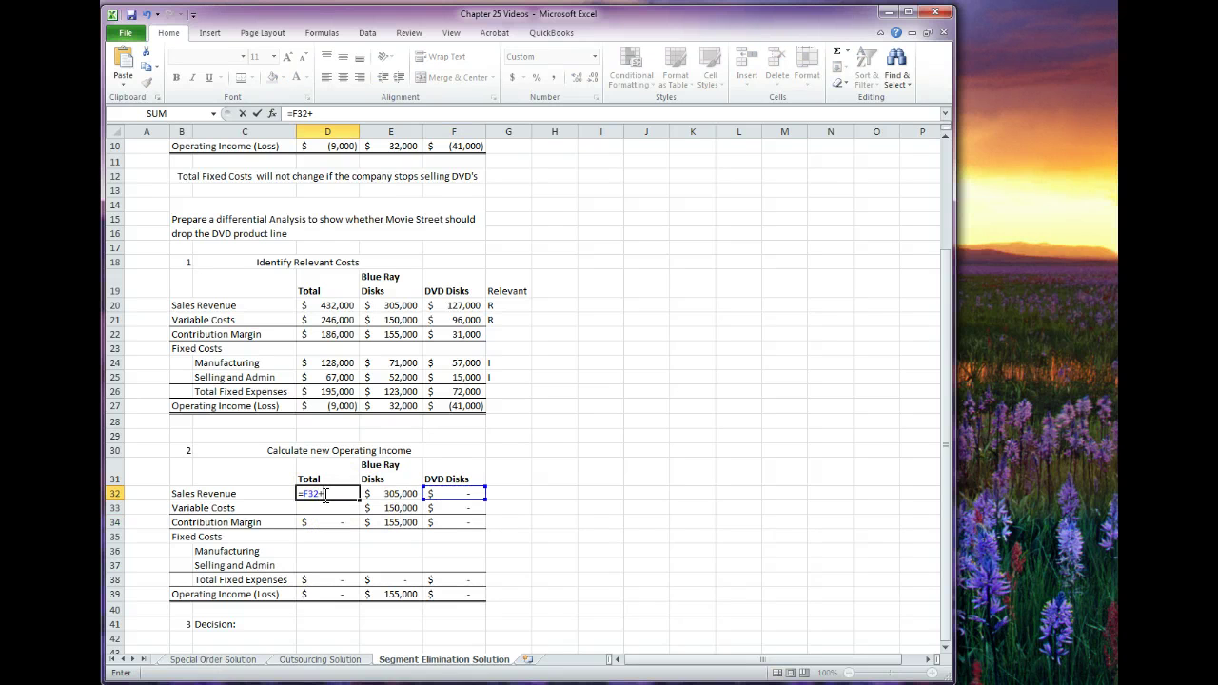
pyautogui.press('Right')
pyautogui.press('Return')
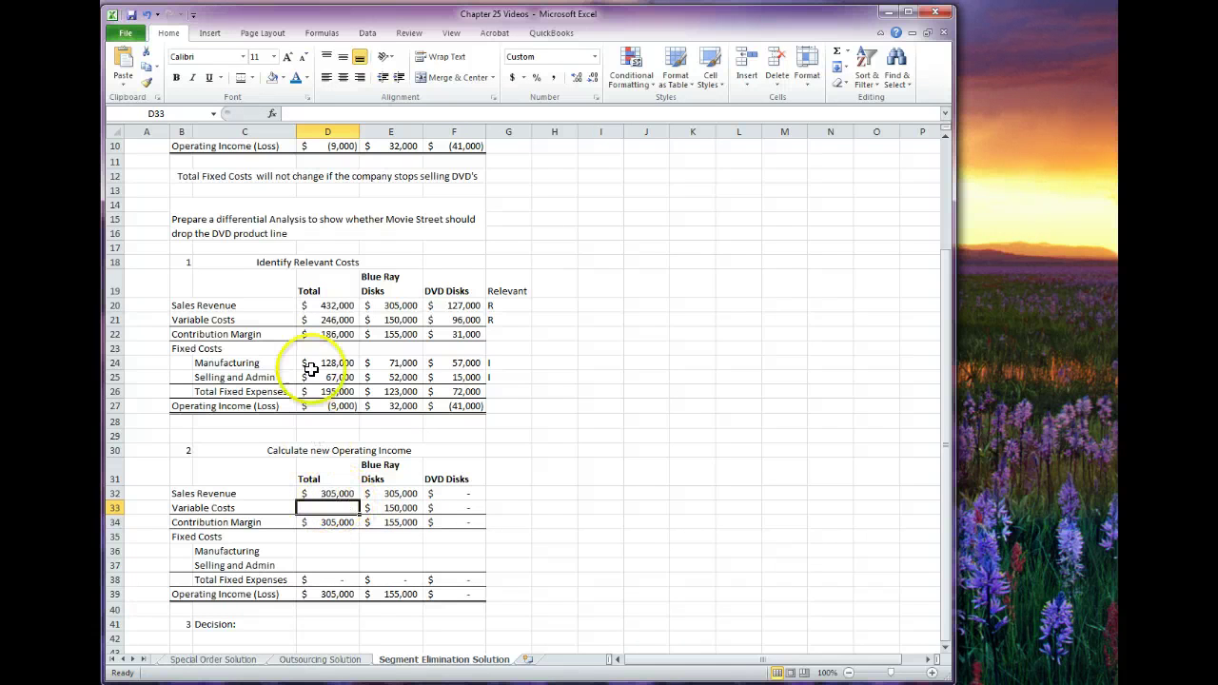
# Fill the total formula from D32 down to the Variable Costs cell D33 and check the total Contribution Margin formula
pyautogui.click(338, 494)
pyautogui.moveTo(358, 501); pyautogui.dragTo(362, 511)
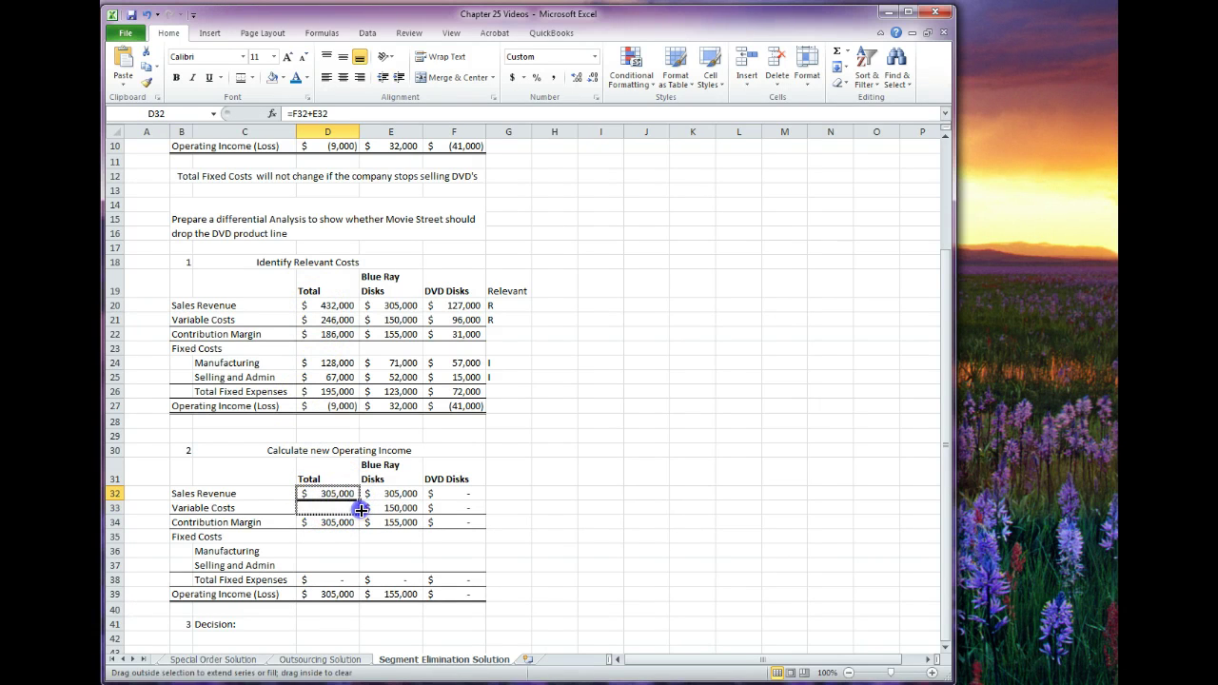
pyautogui.click(323, 508)
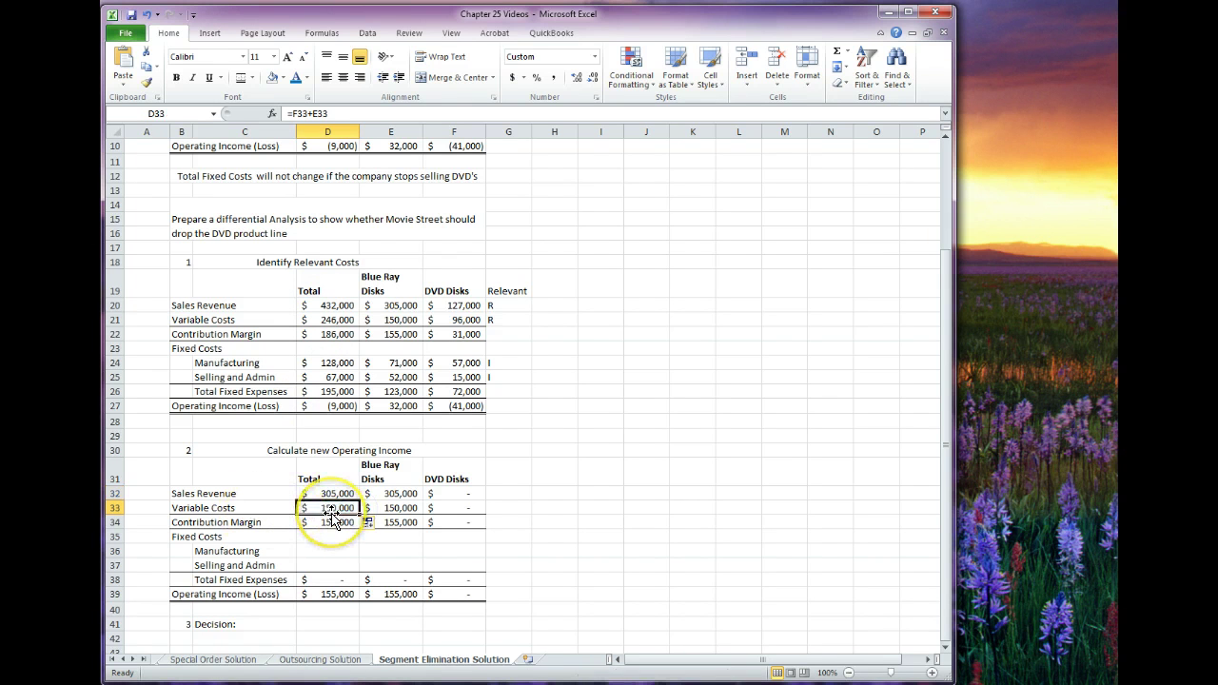
pyautogui.click(334, 535)
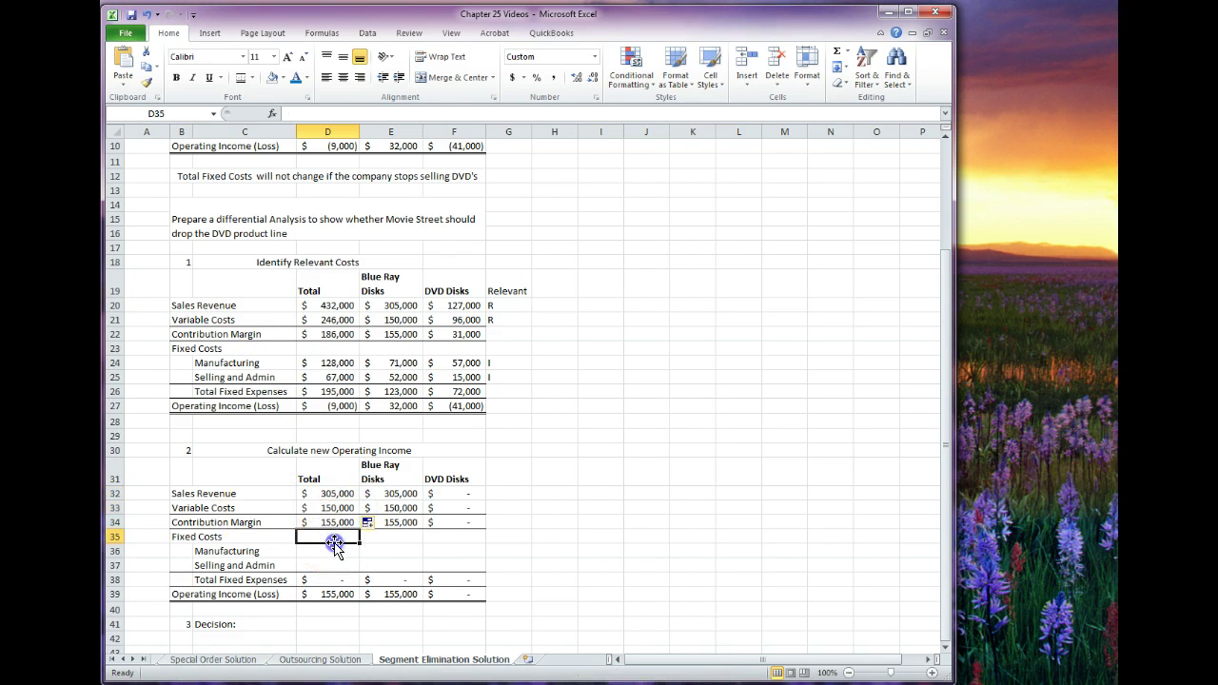
pyautogui.click(317, 522)
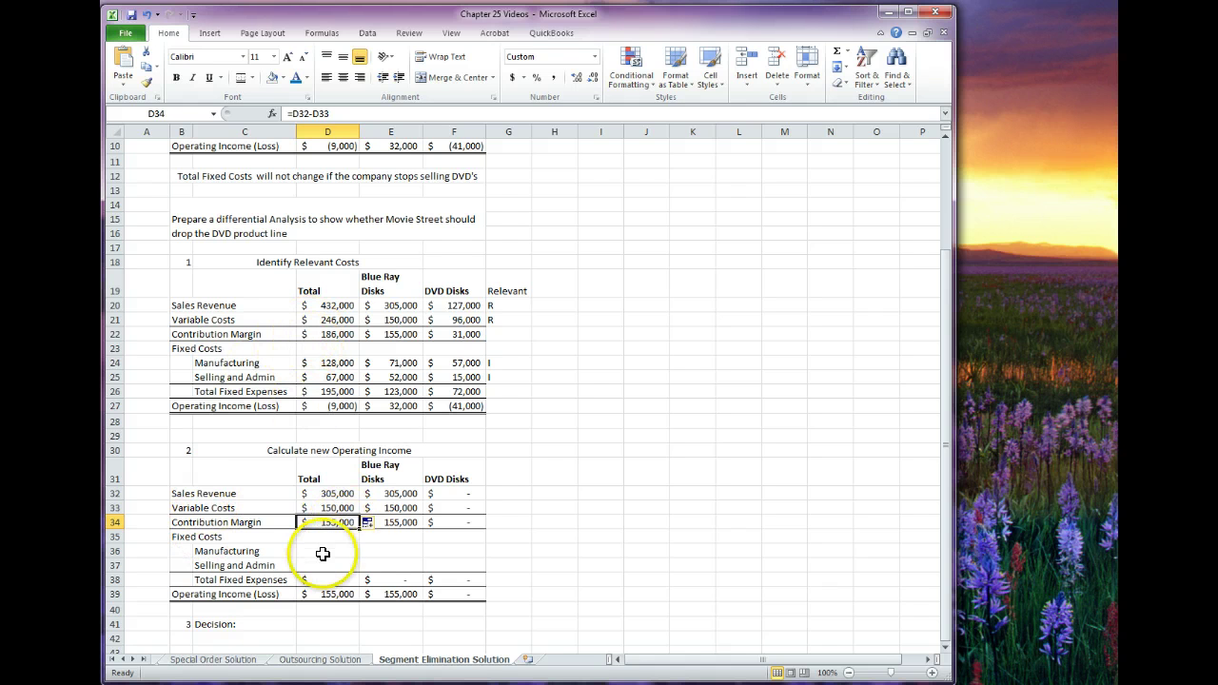
# Enter the Blue Ray Disks fixed costs: 71,000 for Manufacturing in E36 and 52,000 for Selling and Admin in E37
pyautogui.click(387, 550)
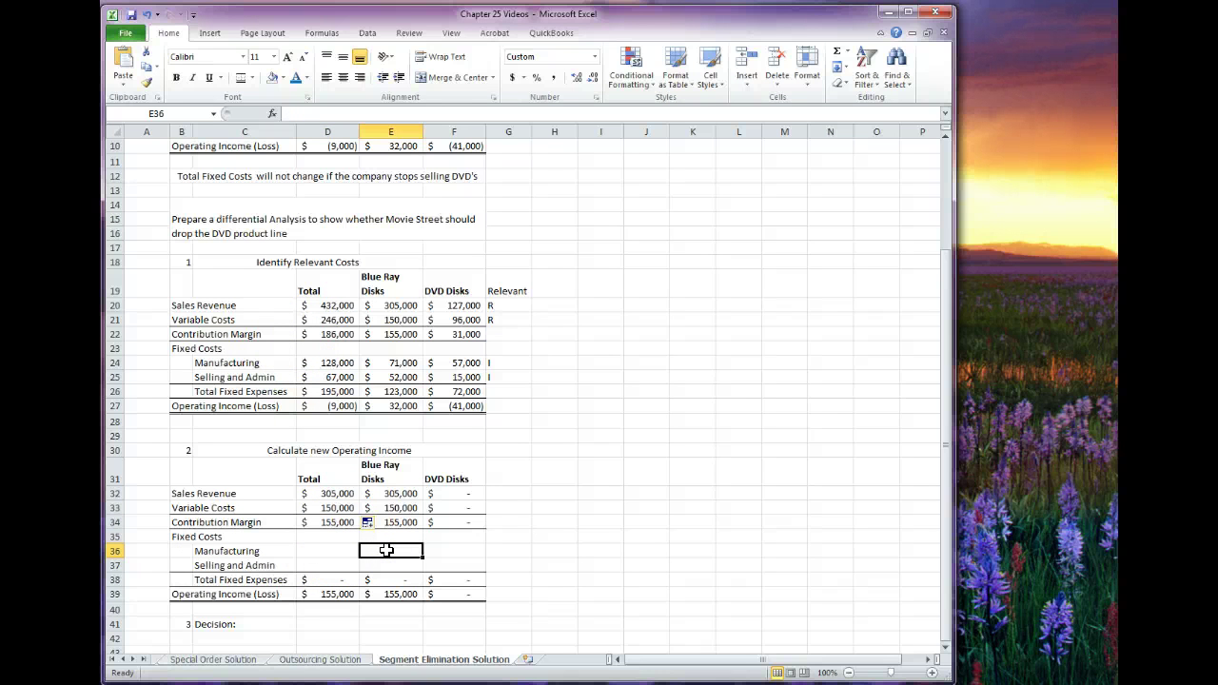
pyautogui.write('71')
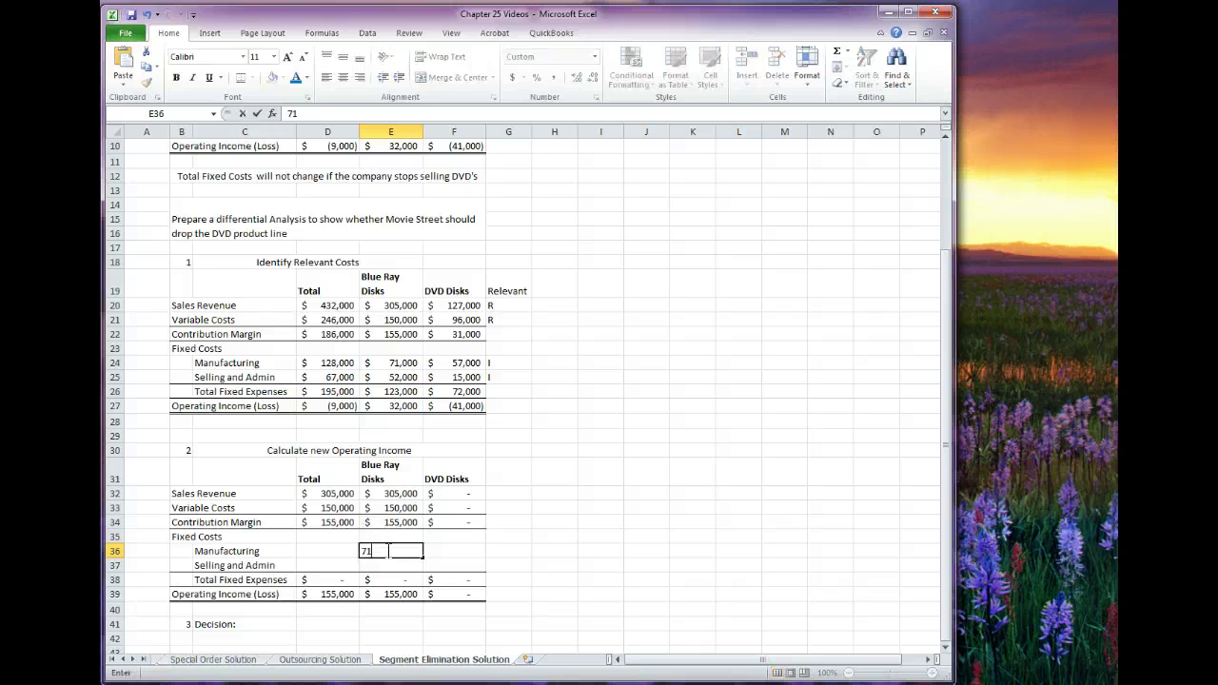
pyautogui.write('000')
pyautogui.press('Return')
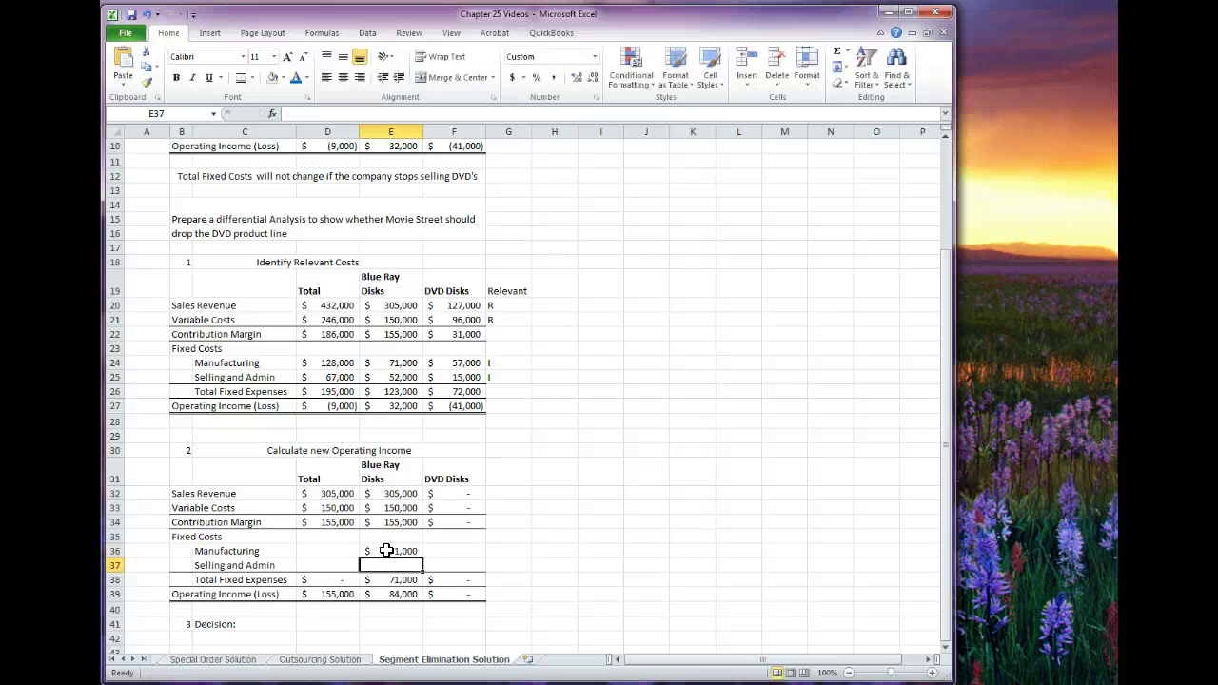
pyautogui.write('520')
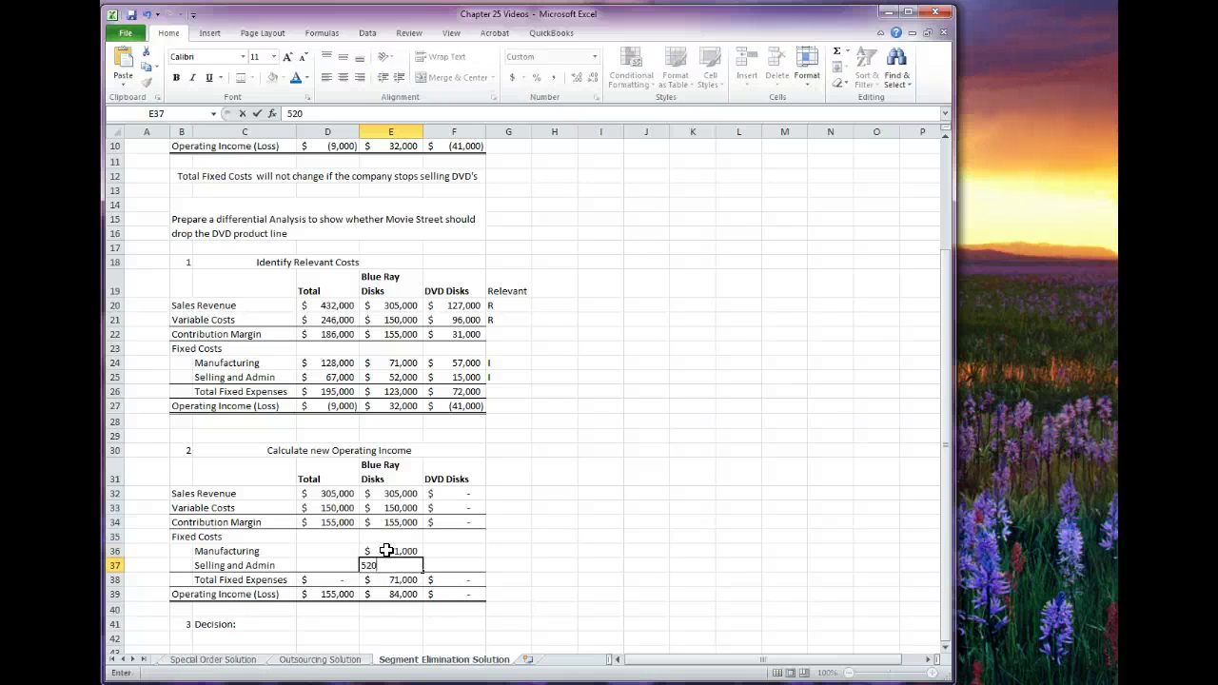
pyautogui.write('2,000')
pyautogui.press('Tab')
# Enter DVD Disks fixed costs of 57,000 in F36 and 15,000 in F37, and compare the DVD operating income in both sections
pyautogui.press('Up')
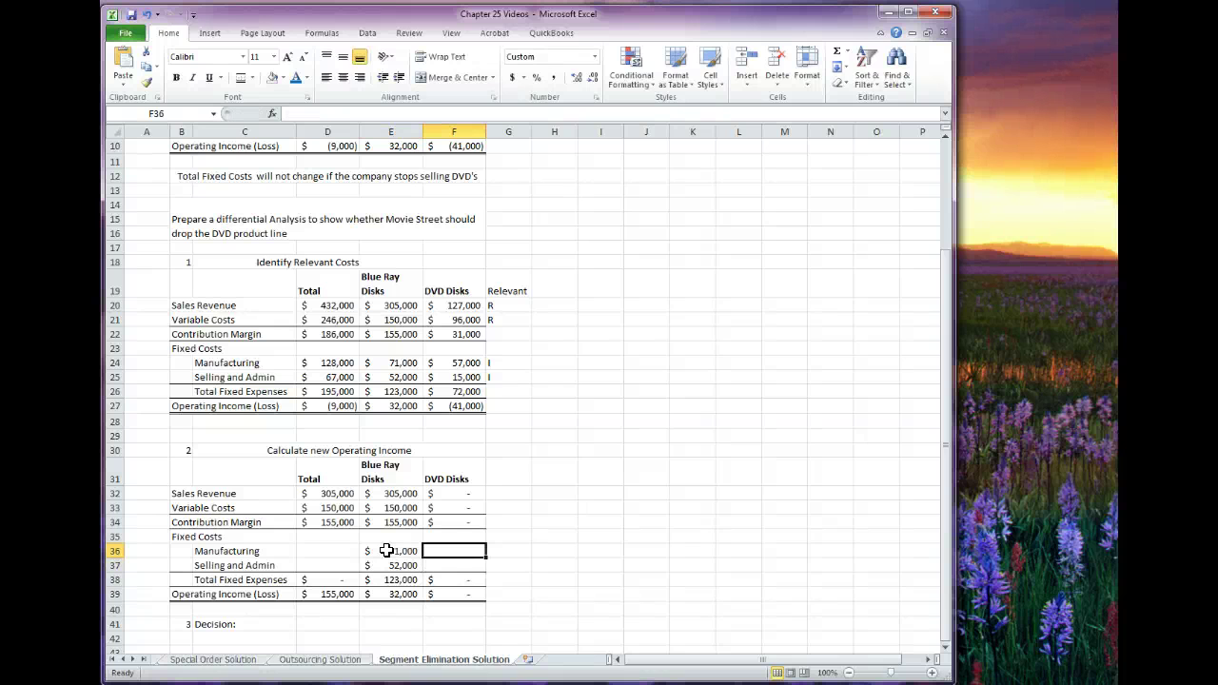
pyautogui.write('57000')
pyautogui.press('Return')
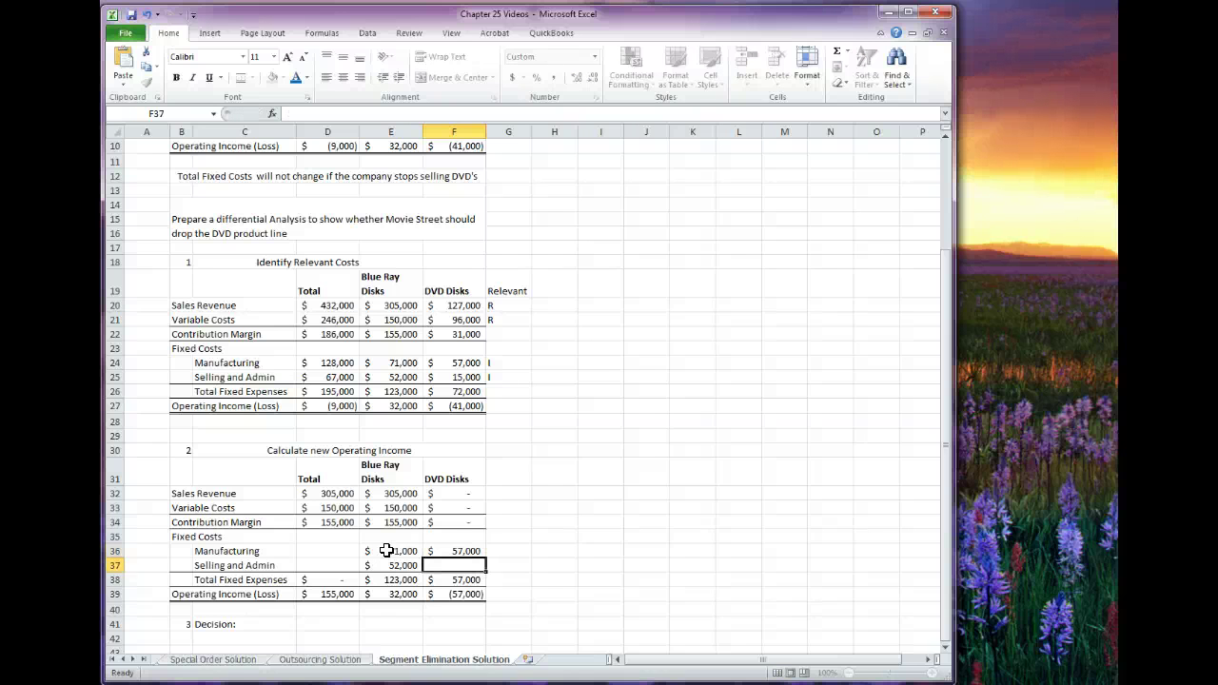
pyautogui.write('15,000')
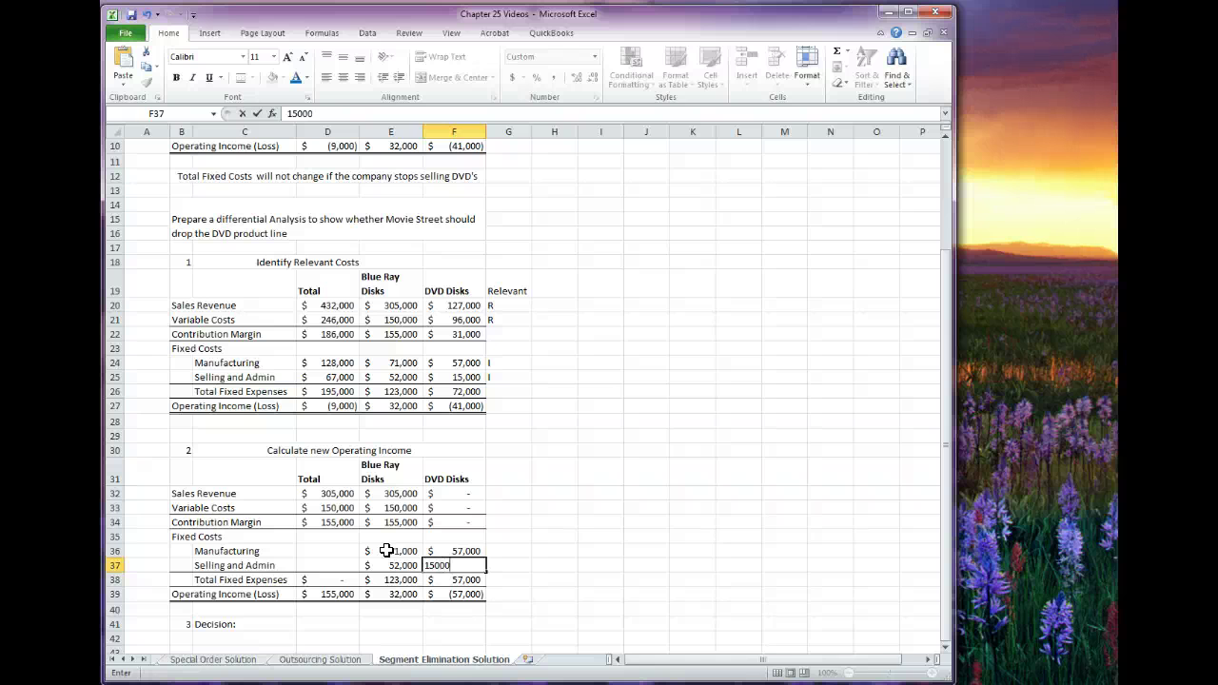
pyautogui.press('Tab')
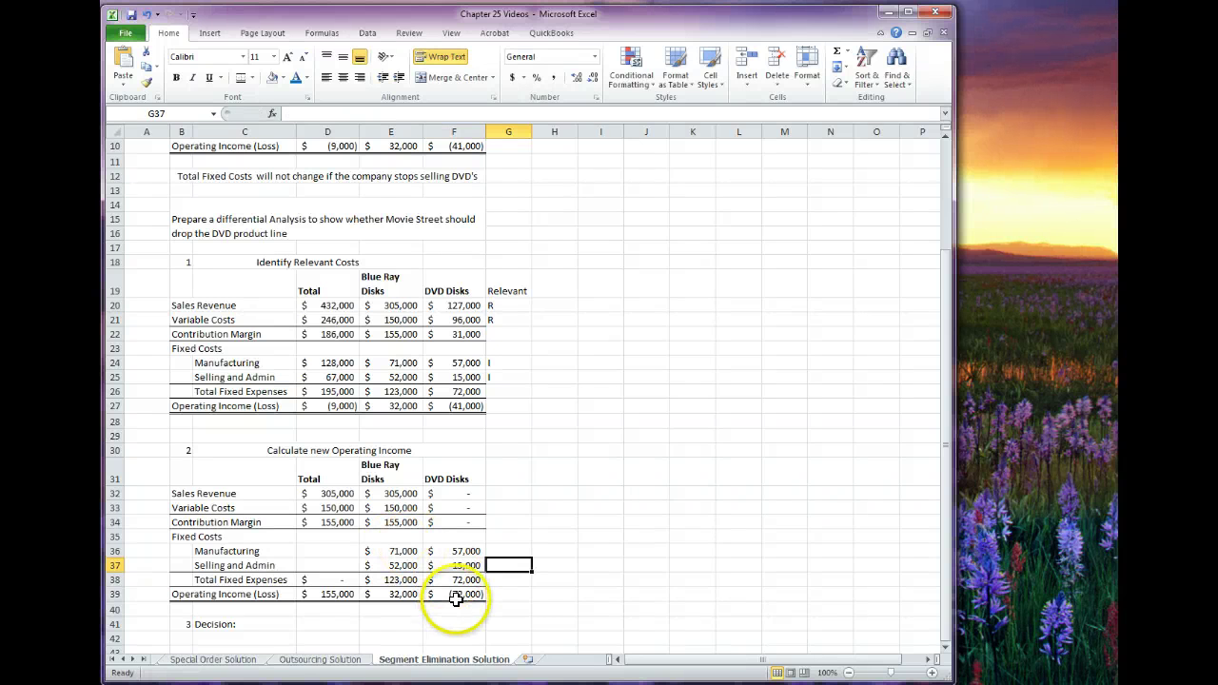
pyautogui.click(443, 408)
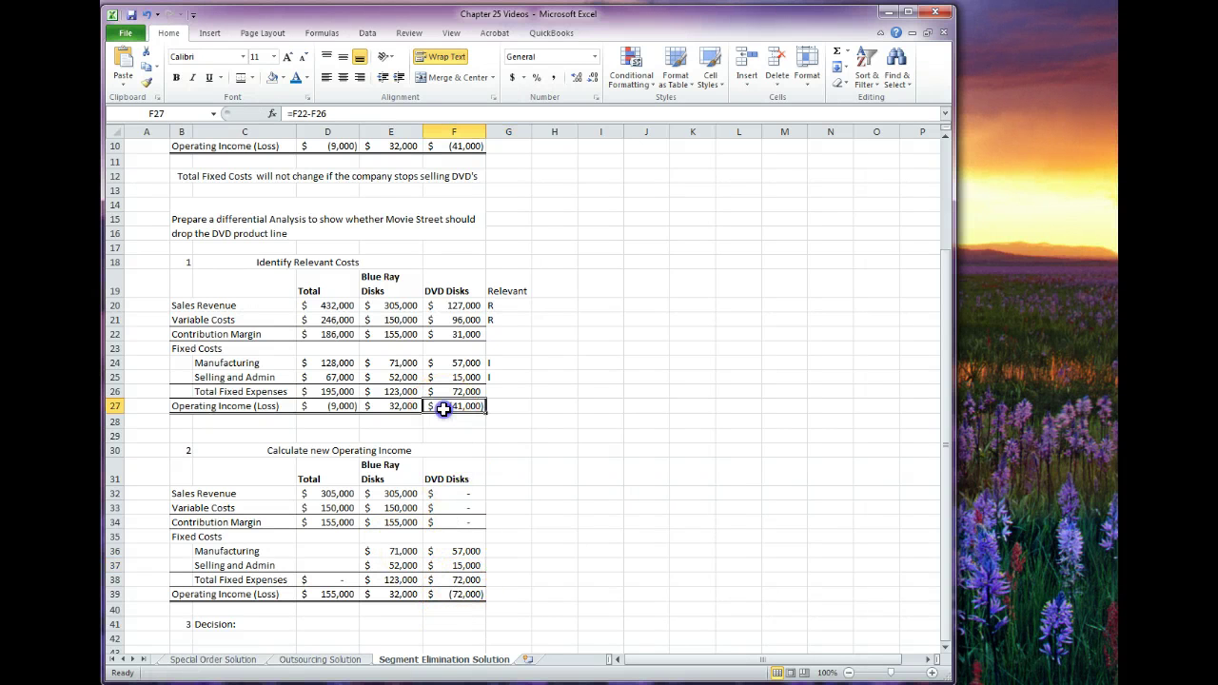
pyautogui.click(455, 594)
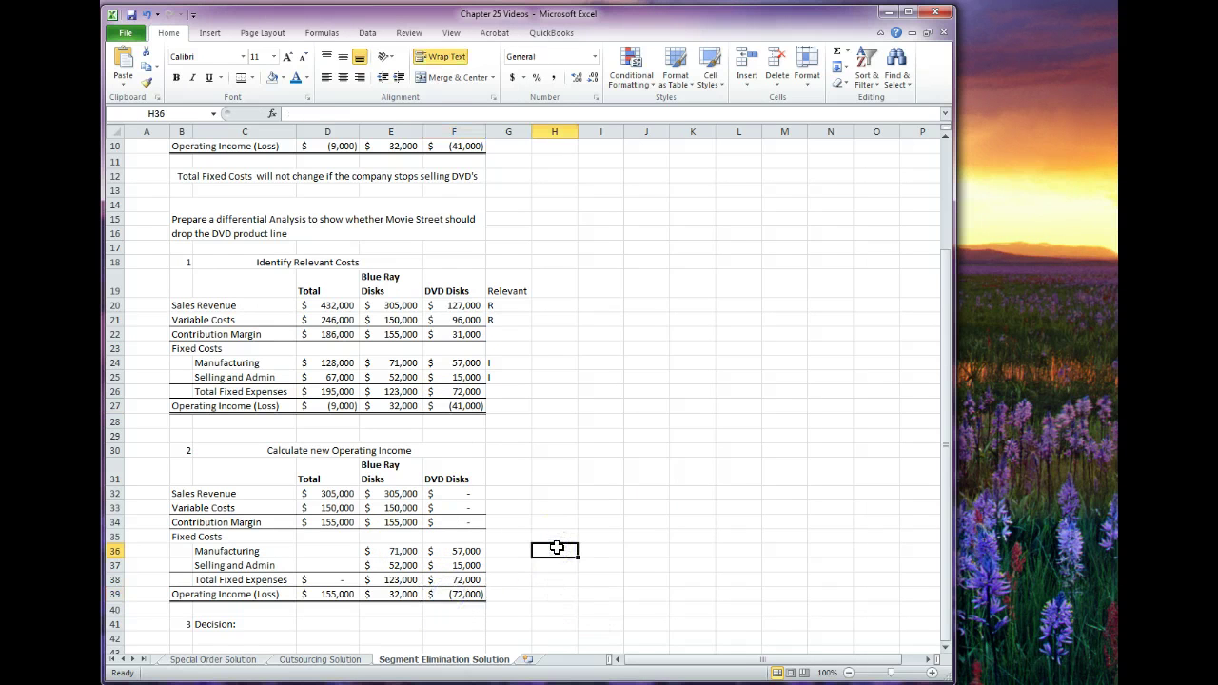
# Total the Manufacturing fixed costs in D36 with =SUM(E36:F36) and fill the formula down to Selling and Admin in D37
pyautogui.click(326, 552)
pyautogui.write('=sum(')
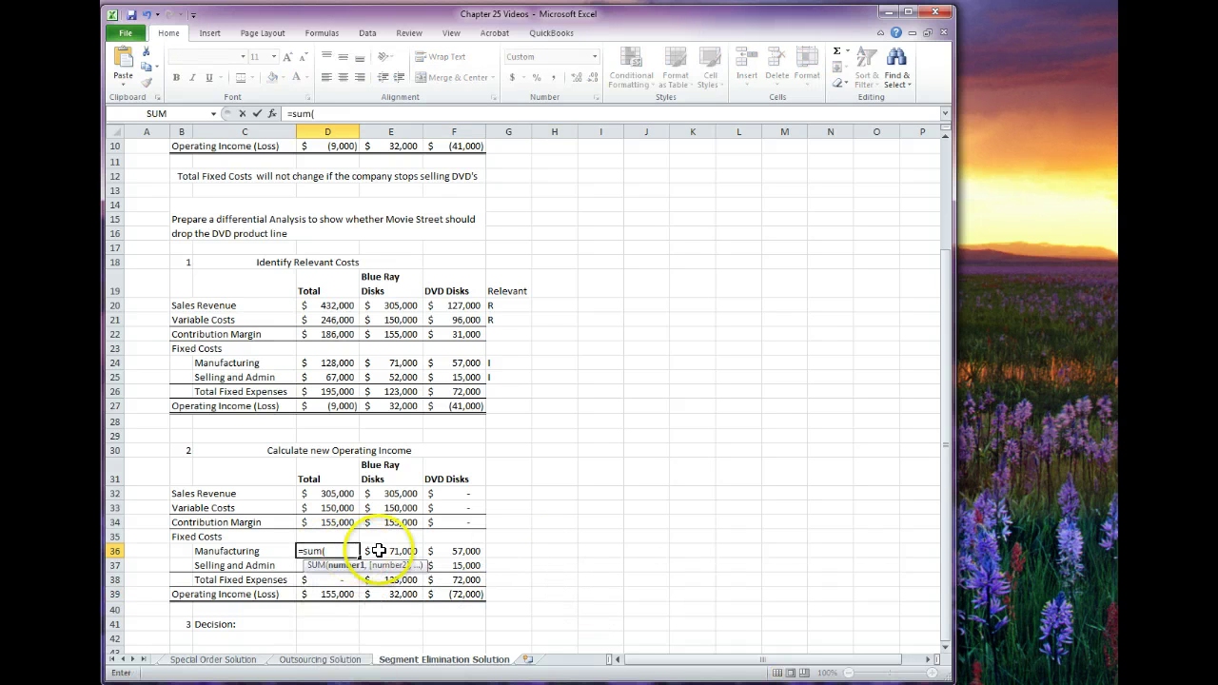
pyautogui.moveTo(373, 551); pyautogui.dragTo(451, 551)
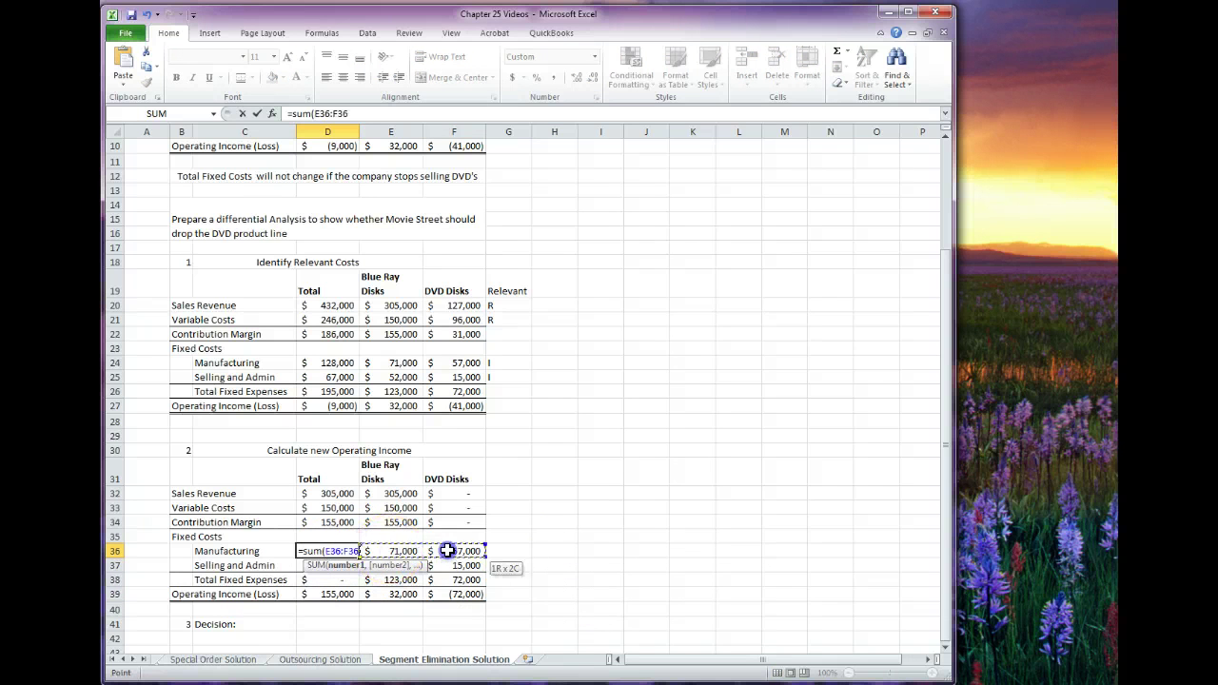
pyautogui.press('Return')
pyautogui.click(328, 552)
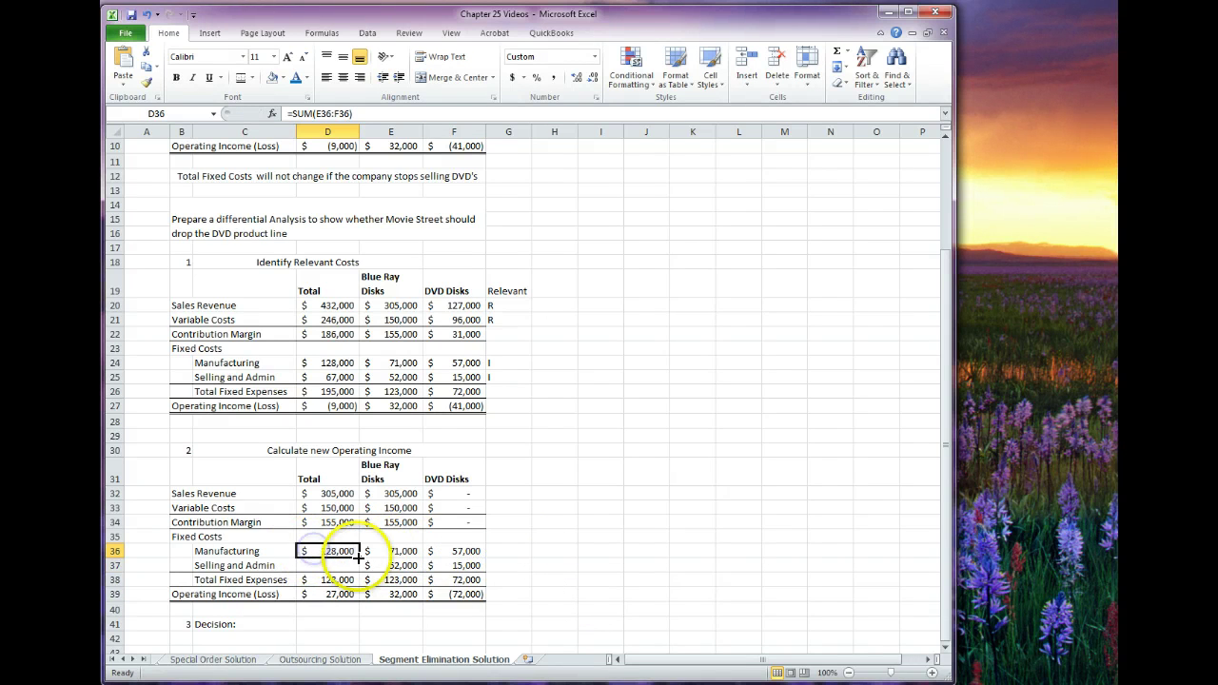
pyautogui.moveTo(359, 558); pyautogui.dragTo(362, 569)
pyautogui.click(327, 637)
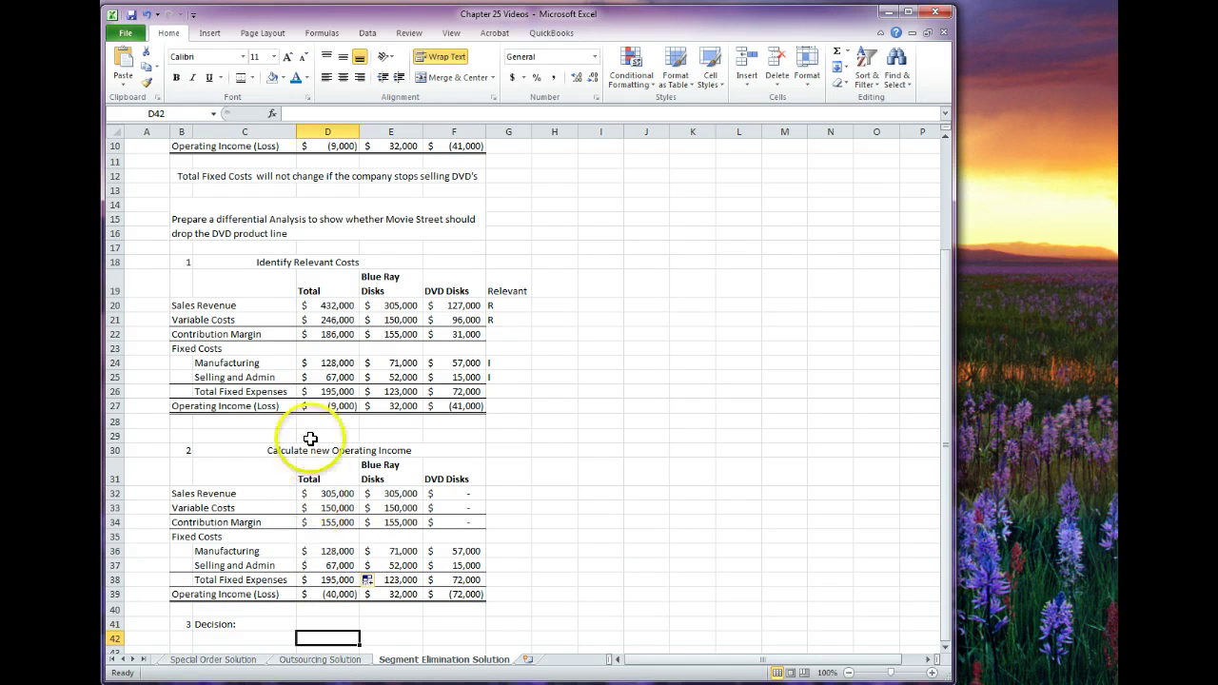
# Compare the total operating income in both sections and examine the DVD Disks fixed costs in F24:F25
pyautogui.click(319, 593)
pyautogui.click(353, 623)
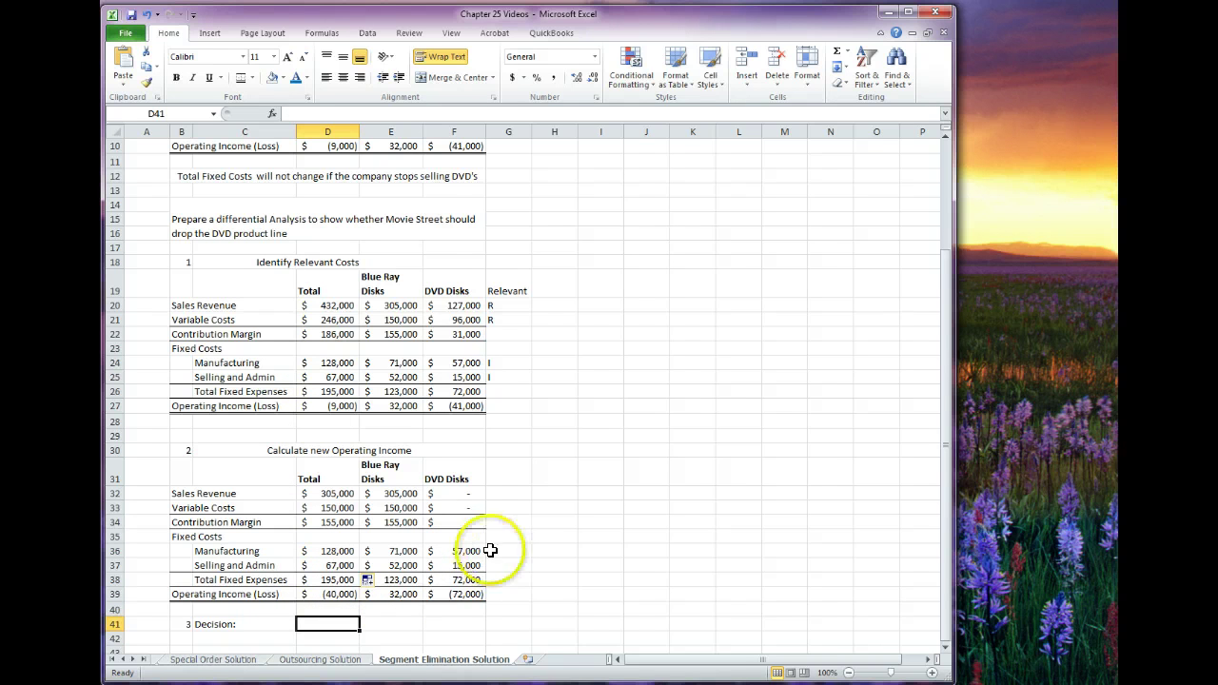
pyautogui.moveTo(466, 363); pyautogui.dragTo(466, 377)
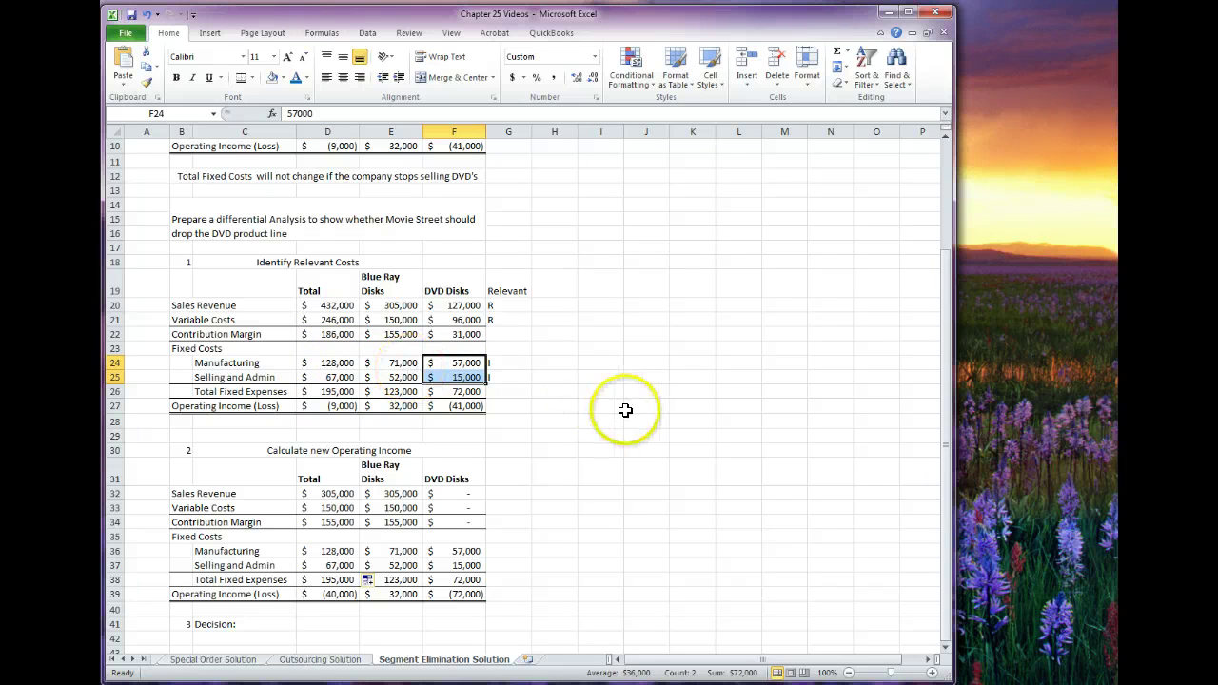
pyautogui.click(625, 410)
pyautogui.click(467, 420)
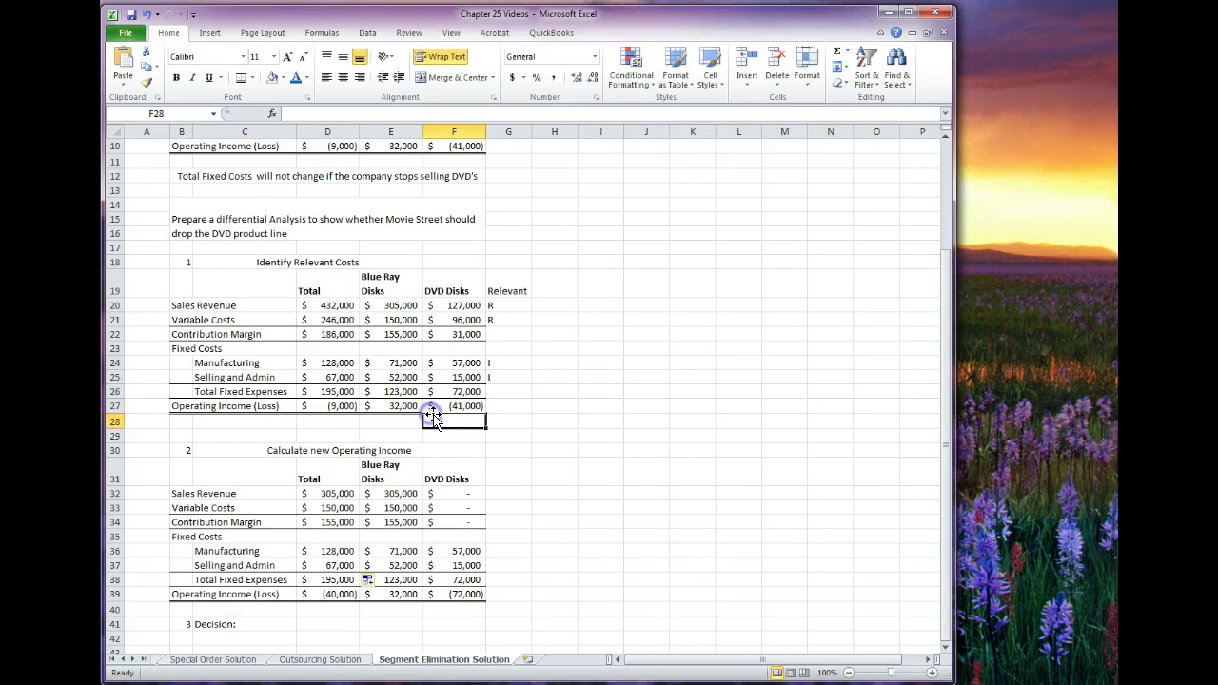
pyautogui.click(633, 425)
pyautogui.scroll(-1, 632, 426)
pyautogui.click(312, 551)
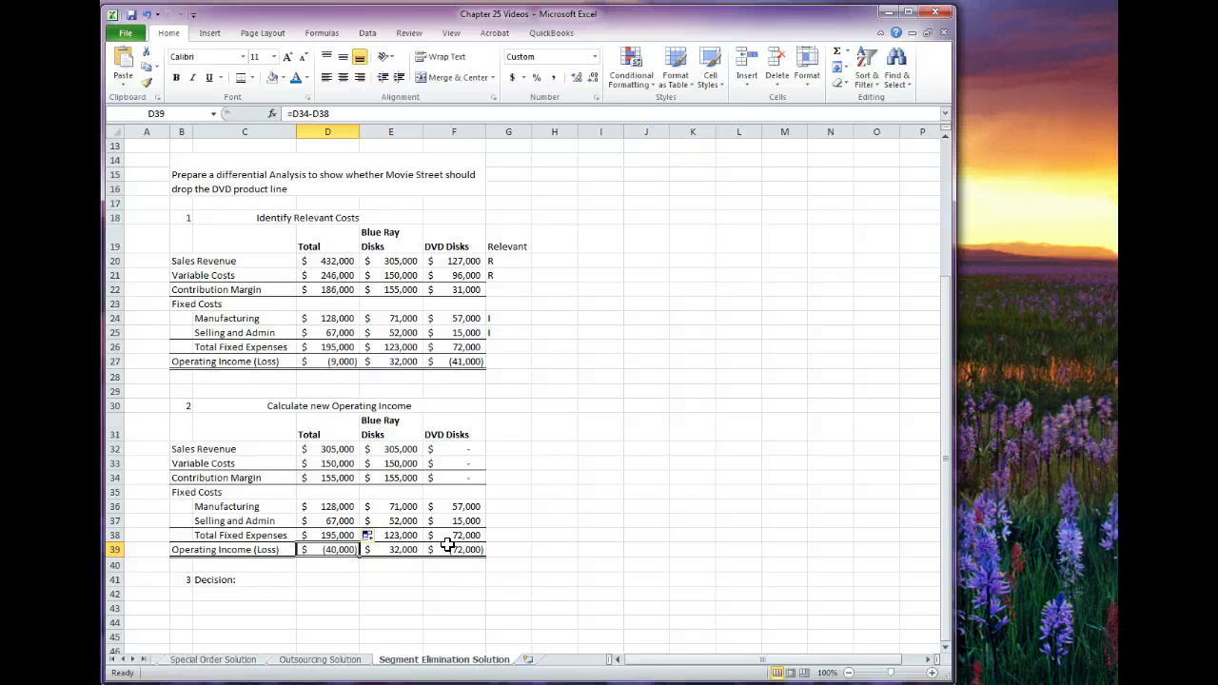
# Enter the decision "Keep the Product" in cell D41
pyautogui.click(291, 579)
pyautogui.click(319, 580)
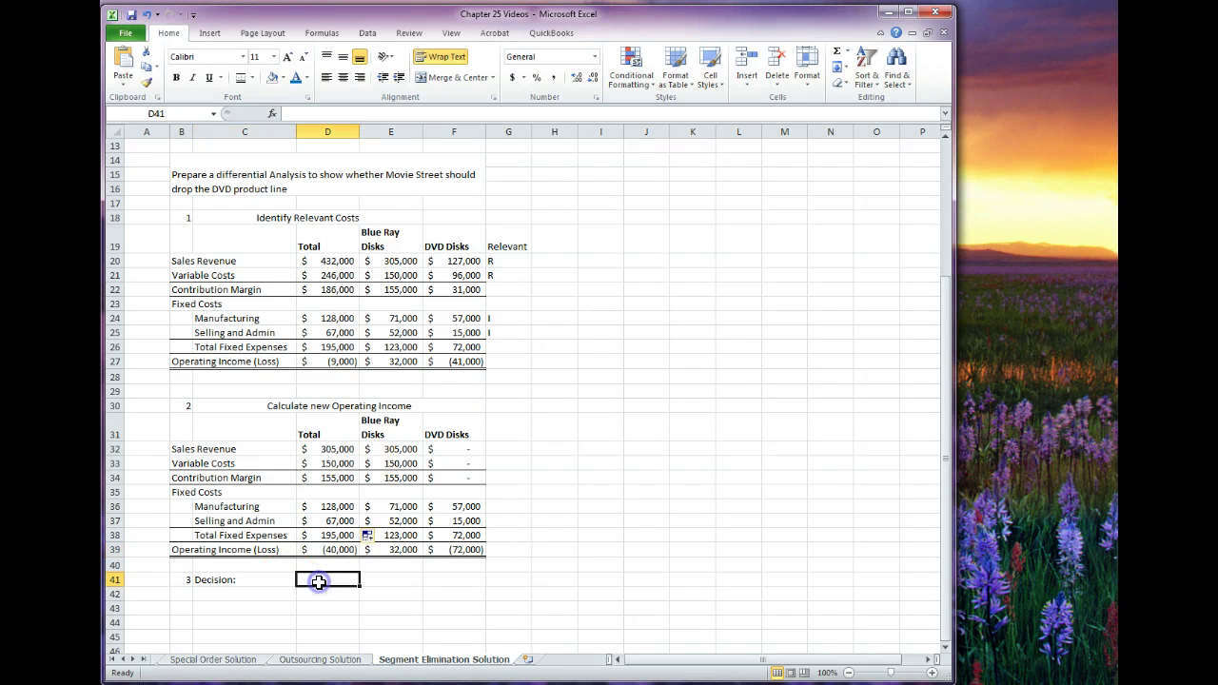
pyautogui.write('Keep the Pr')
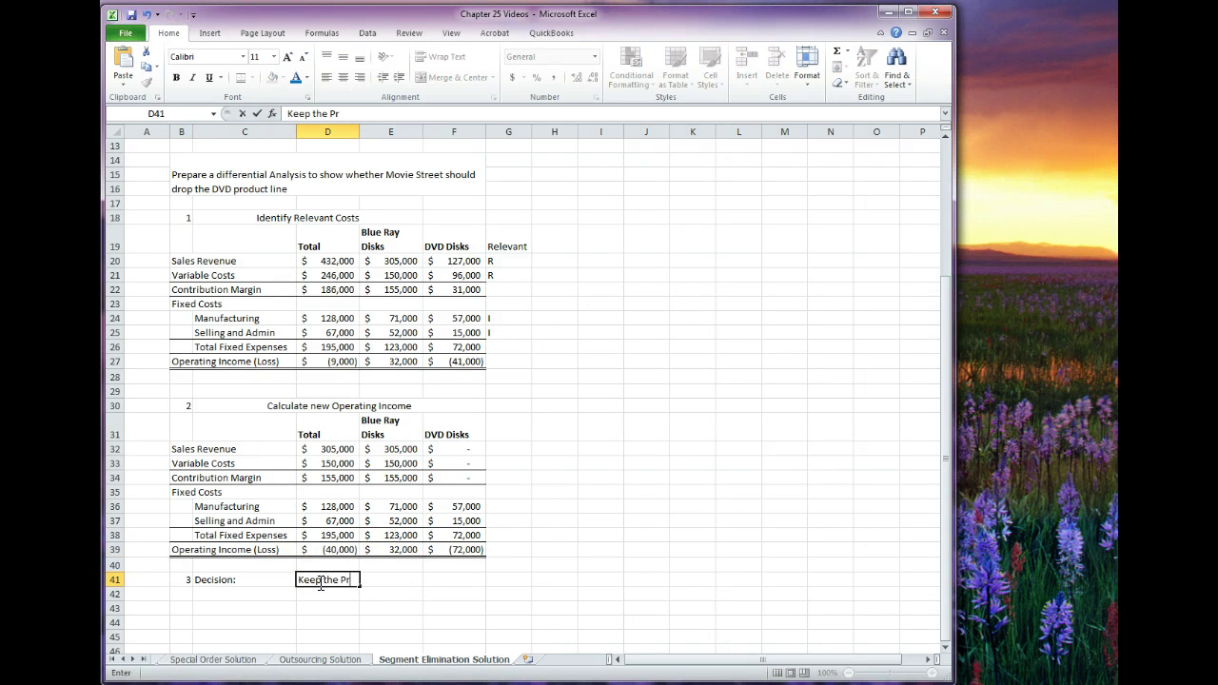
pyautogui.write('oduct')
pyautogui.press('Return')
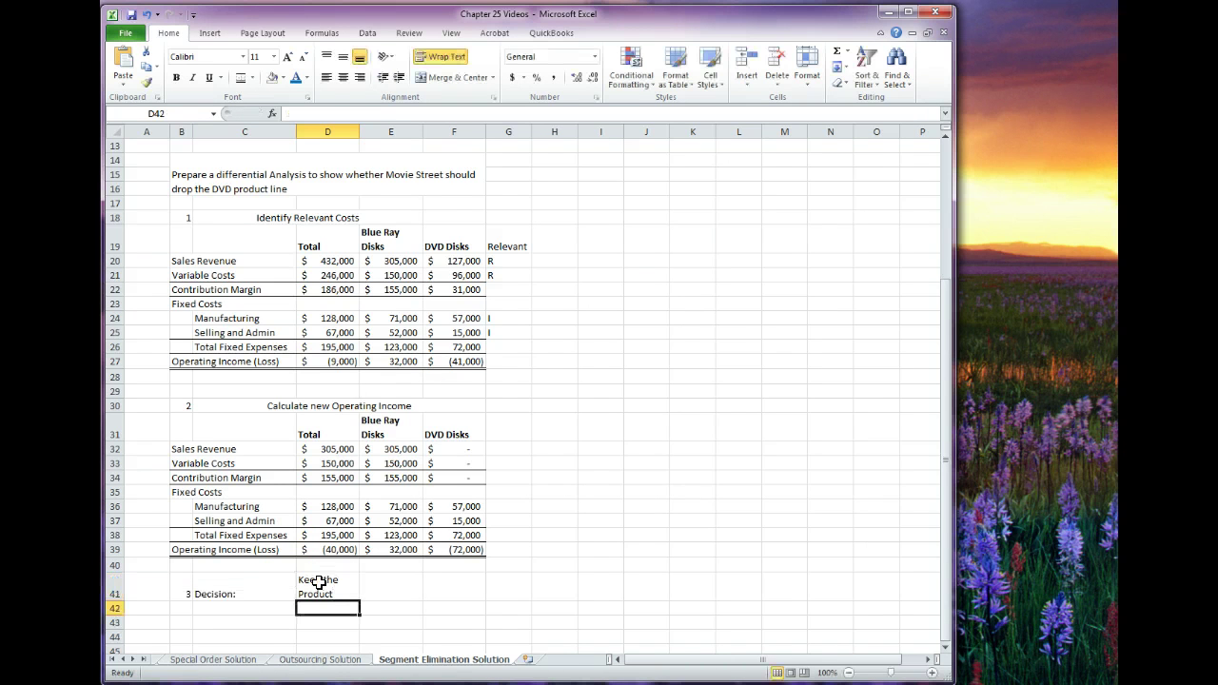
# Mark the Manufacturing and Selling and Admin fixed costs as relevant with R in G24 and G25
pyautogui.click(511, 317)
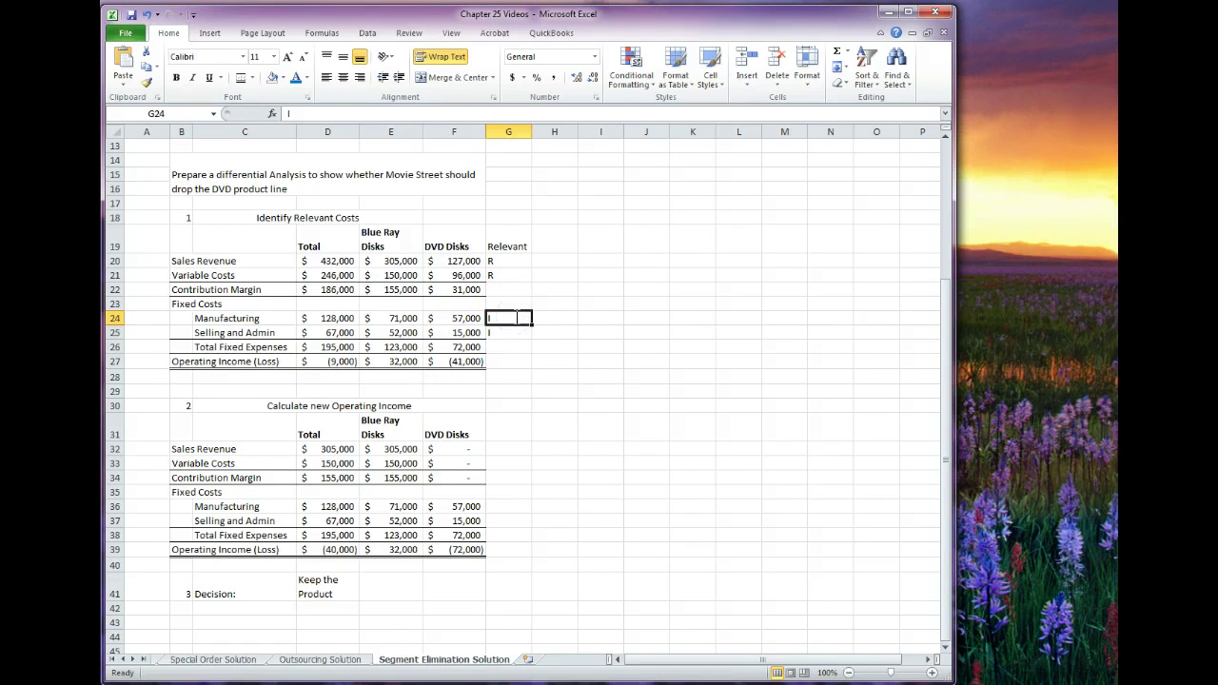
pyautogui.write('R')
pyautogui.press('Return')
pyautogui.write('R')
pyautogui.press('Return')
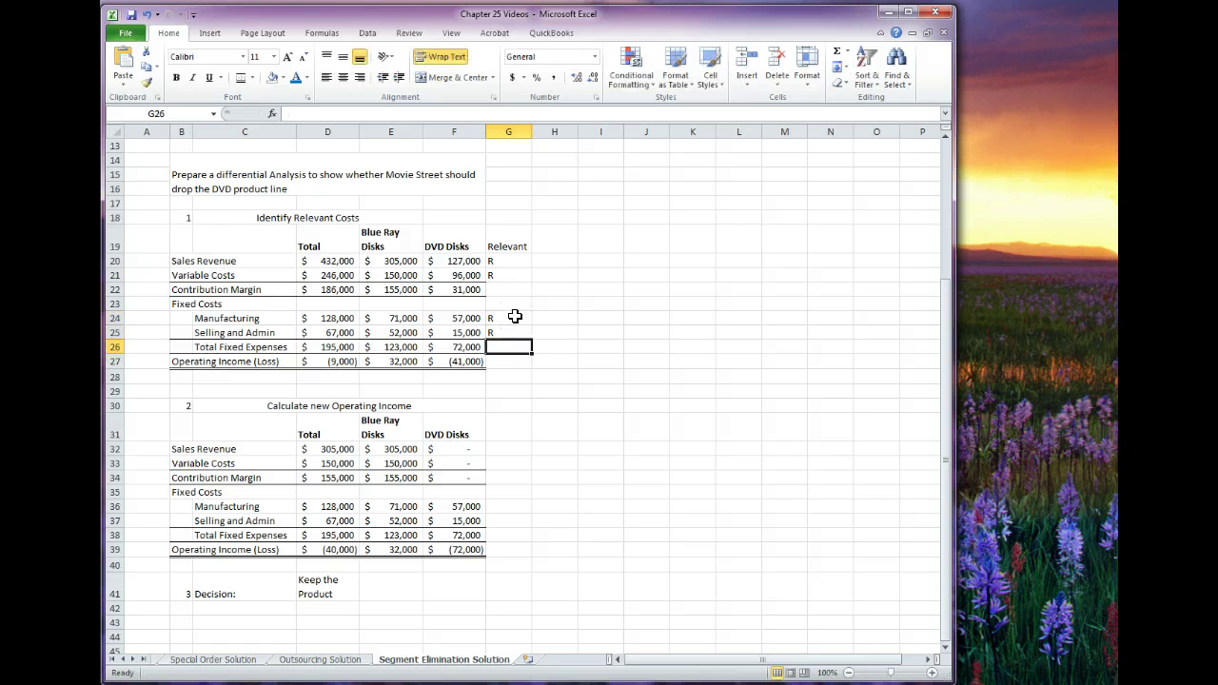
# Clear the DVD Disks fixed costs in F36 and F37 and check the total operating income in D39
pyautogui.press('Down')
pyautogui.press('Down')
pyautogui.press('Down')
pyautogui.press('Down')
pyautogui.press('Down')
pyautogui.press('Down')
pyautogui.press('Down')
pyautogui.press('Down')
pyautogui.press('Down')
pyautogui.press('Down')
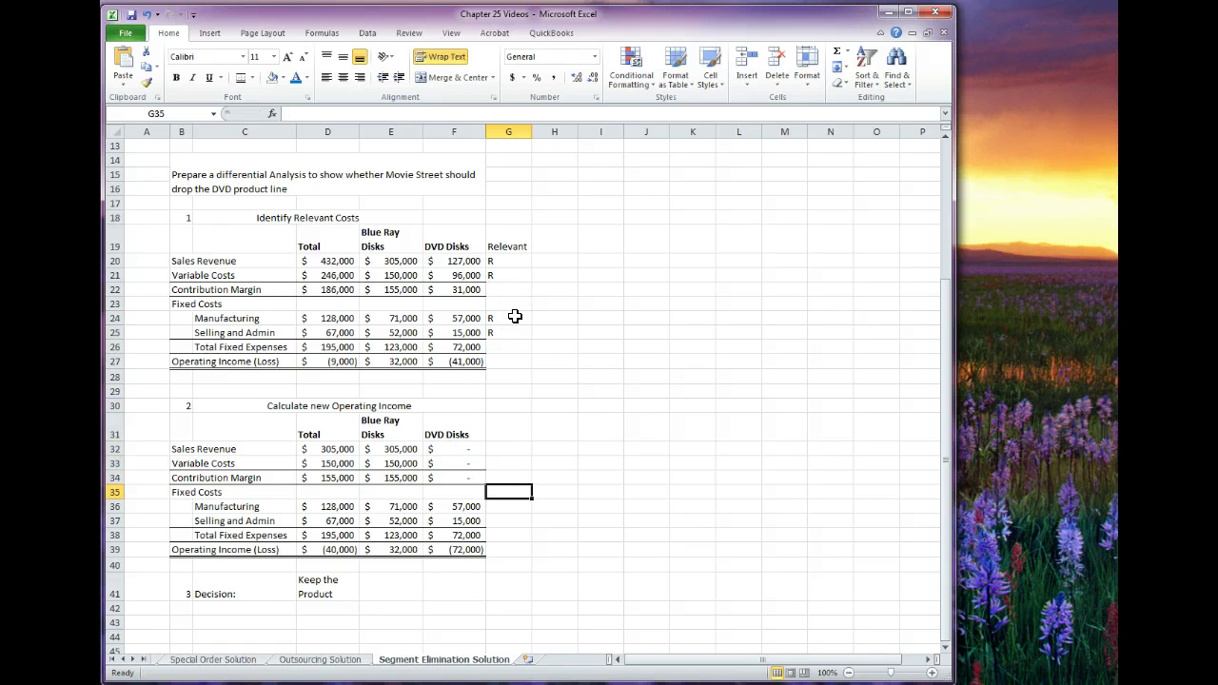
pyautogui.press('Left')
pyautogui.press('Delete')
pyautogui.press('Down')
pyautogui.press('Delete')
pyautogui.press('Left')
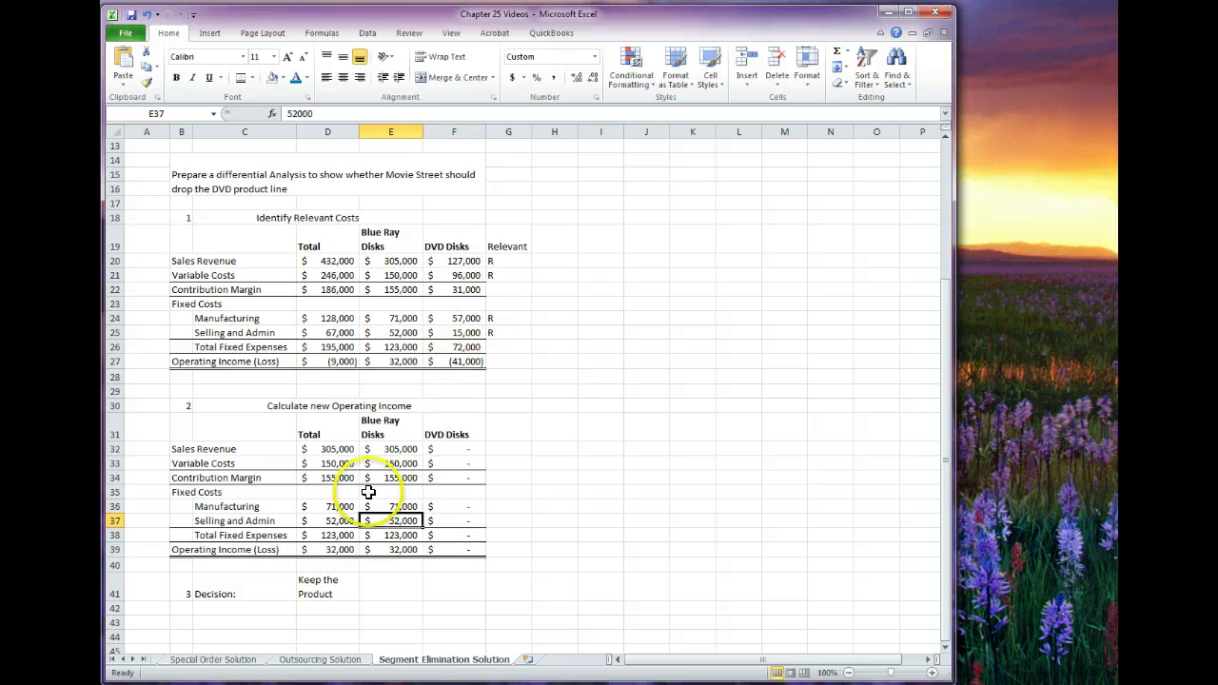
pyautogui.click(322, 549)
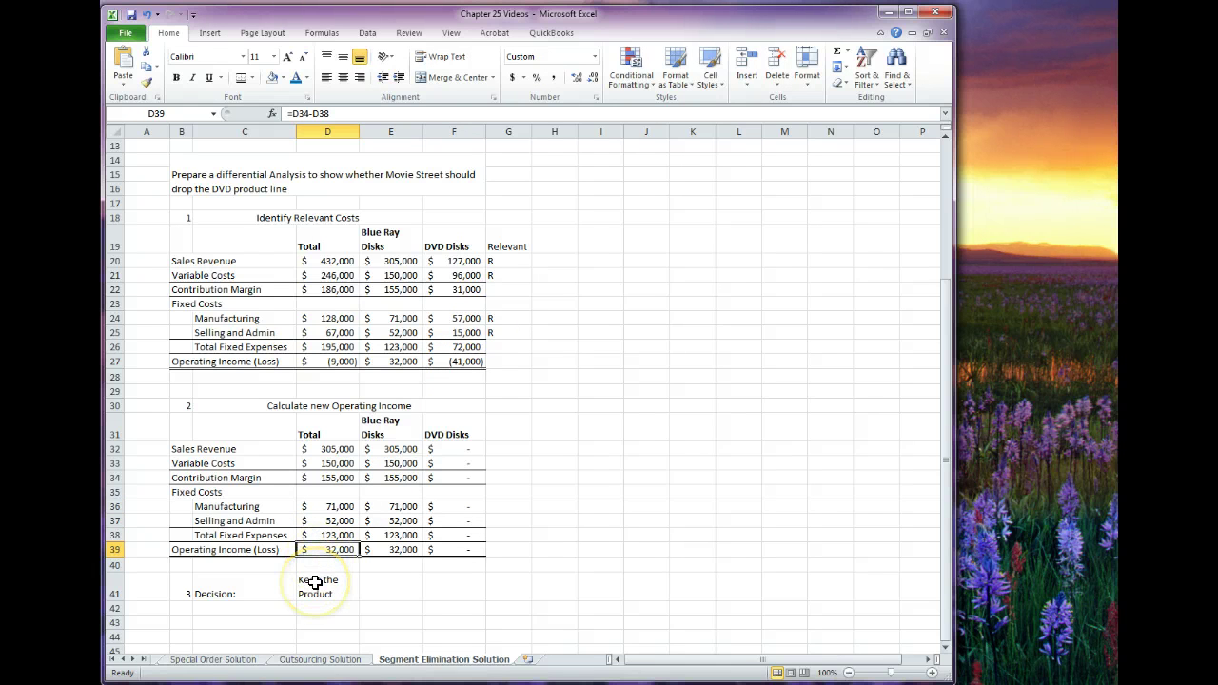
# Undo the clearing of the DVD fixed costs in F36:F37 and the R marks in G24:G25
pyautogui.hotkey('ctrl', 'z')
pyautogui.hotkey('ctrl', 'z')
pyautogui.hotkey('ctrl', 'z')
pyautogui.hotkey('ctrl', 'z')
pyautogui.hotkey('ctrl', 'z')
pyautogui.hotkey('ctrl', 'z')
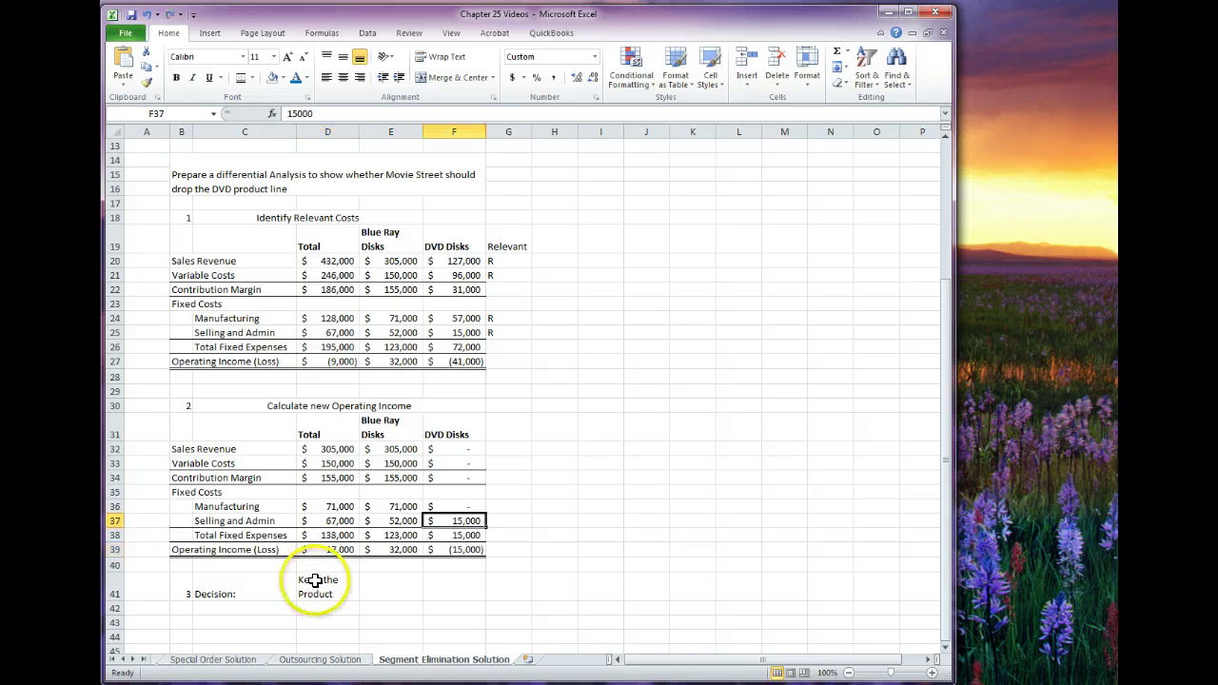
pyautogui.click(501, 595)
pyautogui.click(407, 590)
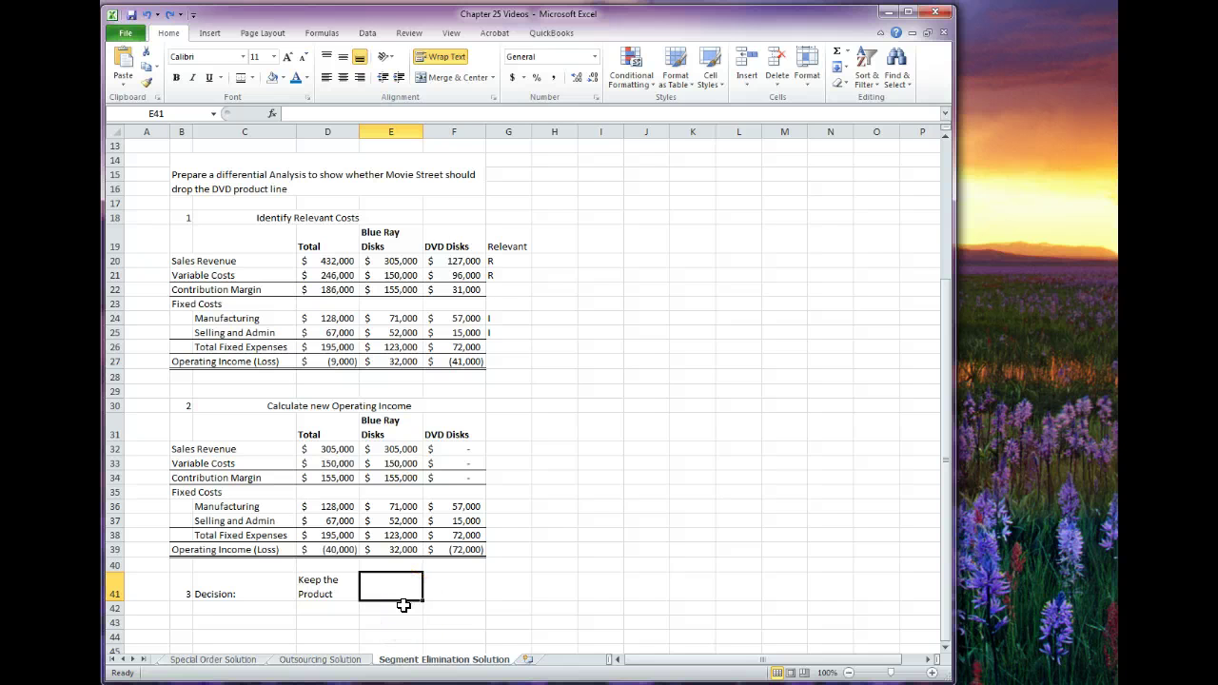
pyautogui.click(473, 593)
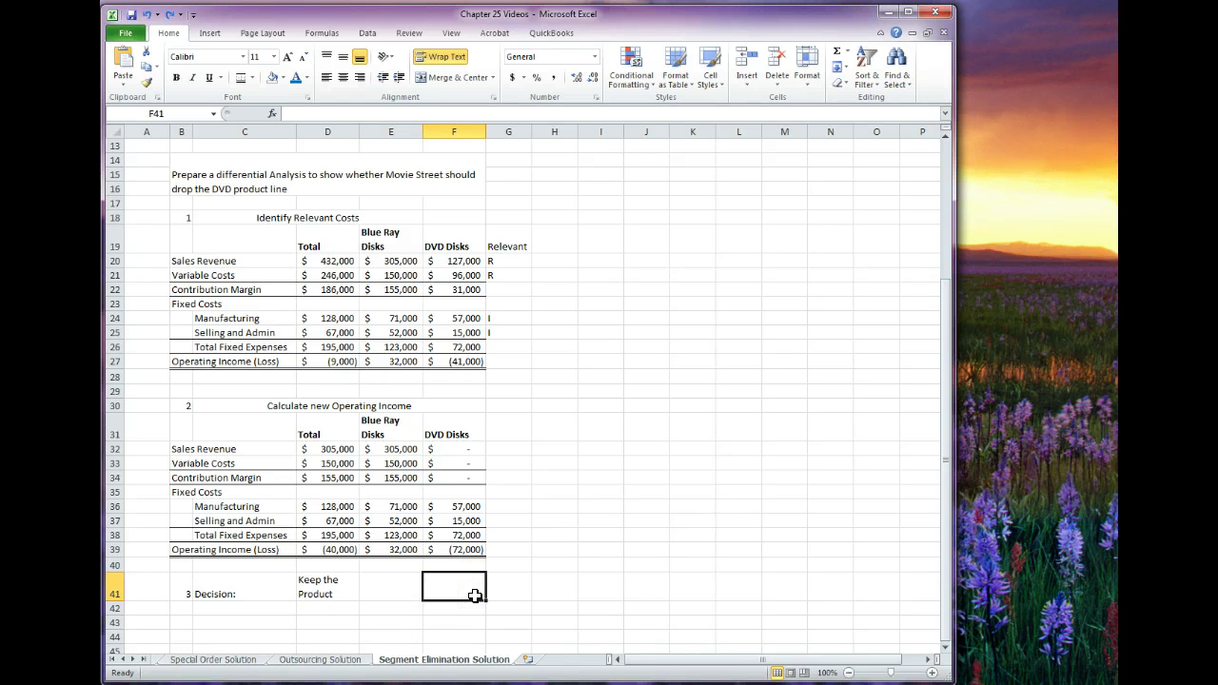